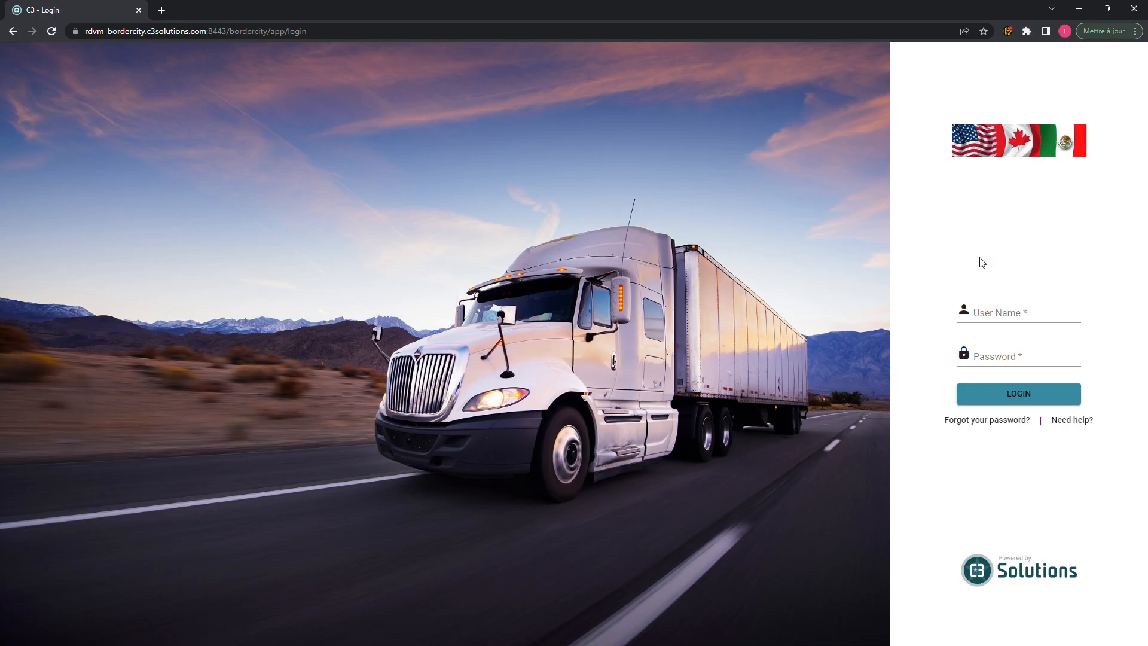
# - Log in to the Border City portal with the customer username and account password
pyautogui.click(991, 321)
pyautogui.write('d')
pyautogui.press('BackSpace')
pyautogui.write('c')
pyautogui.write('emocustome')
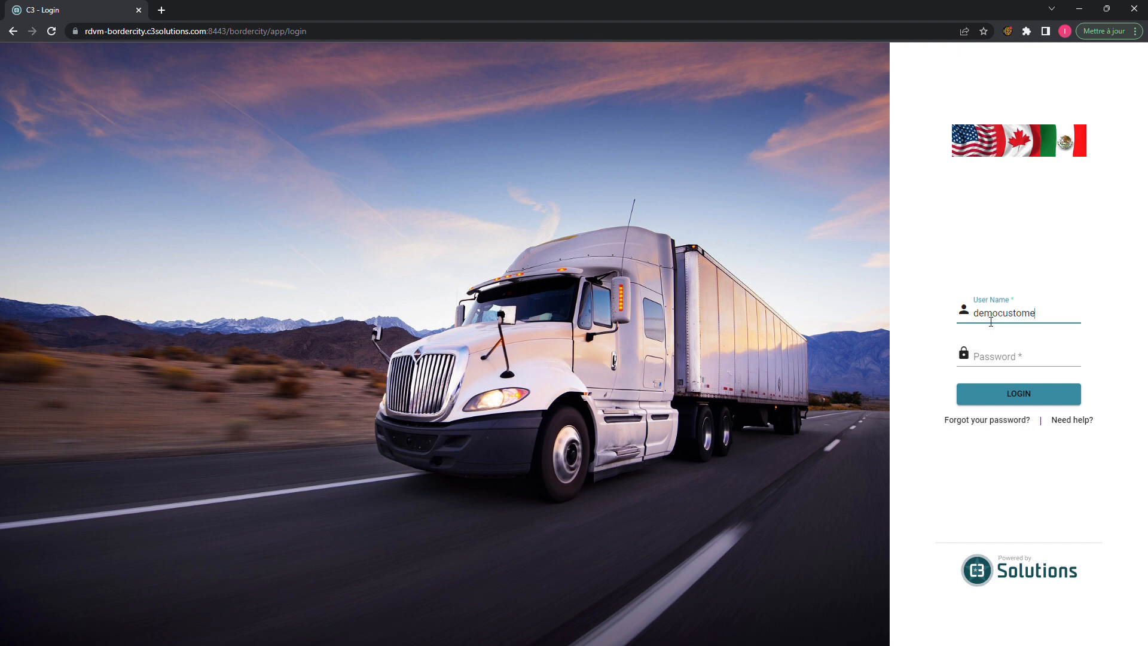
pyautogui.write('r1')
pyautogui.press('Tab')
pyautogui.write('****')
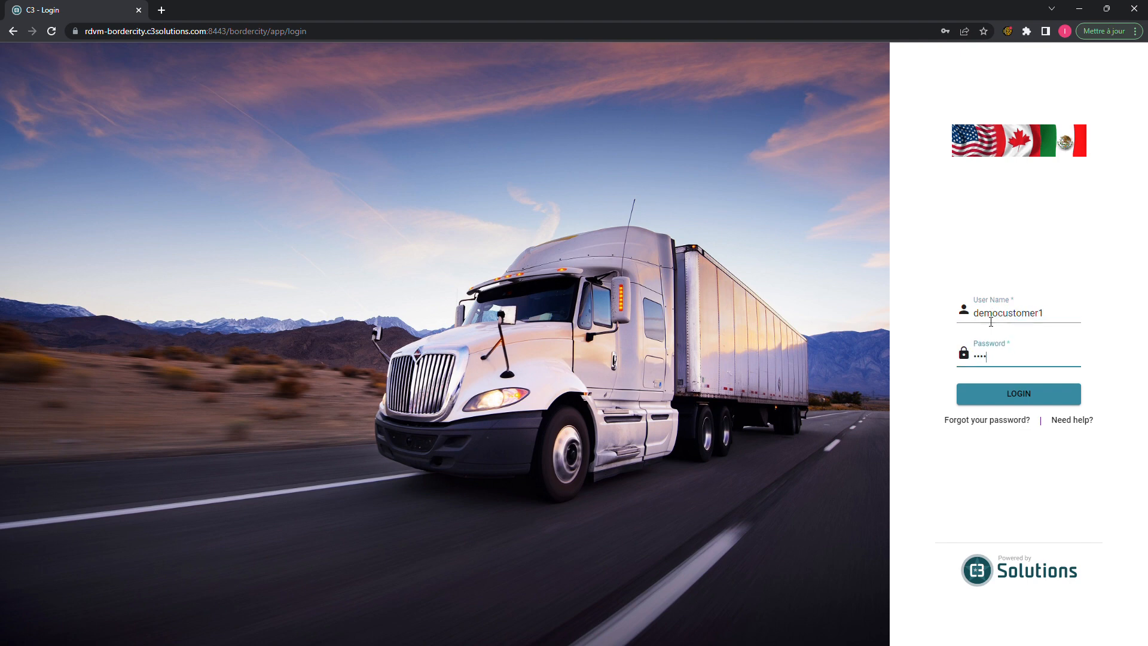
pyautogui.press('Return')
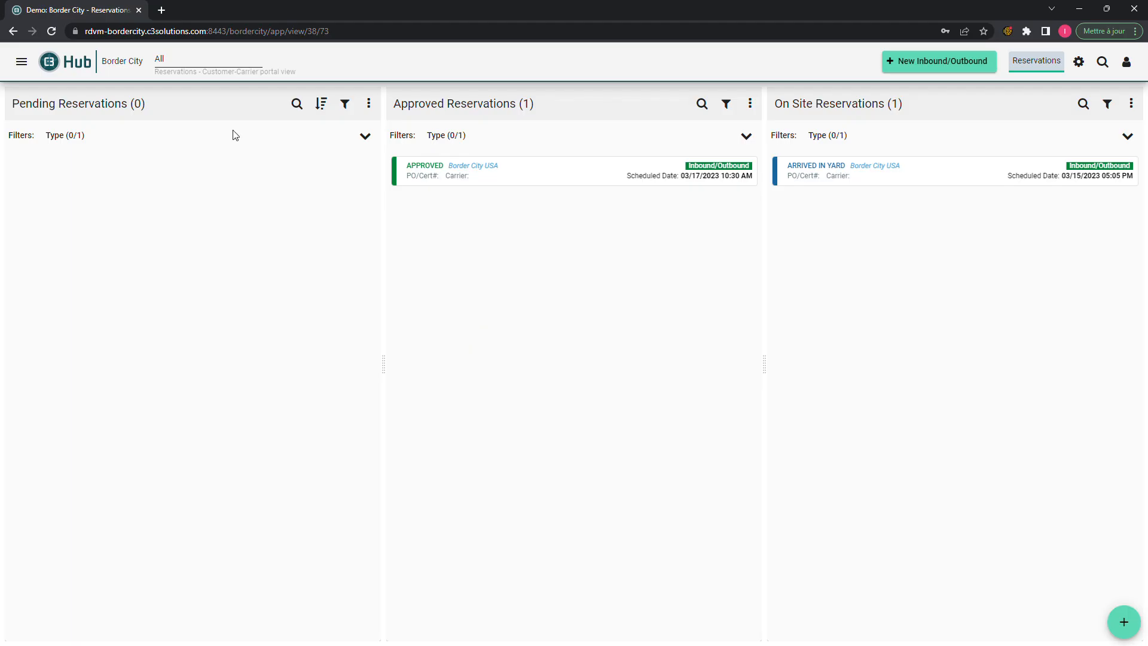
# - Leave the site view on All and launch a New Inbound/Outbound reservation
pyautogui.click(183, 66)
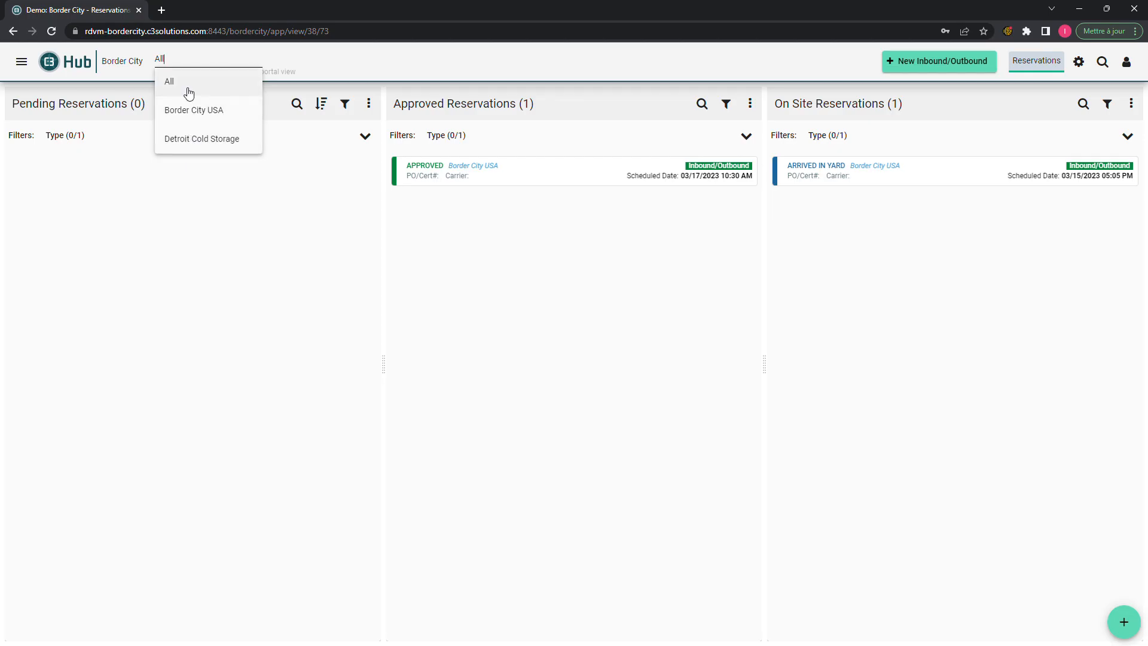
pyautogui.click(290, 186)
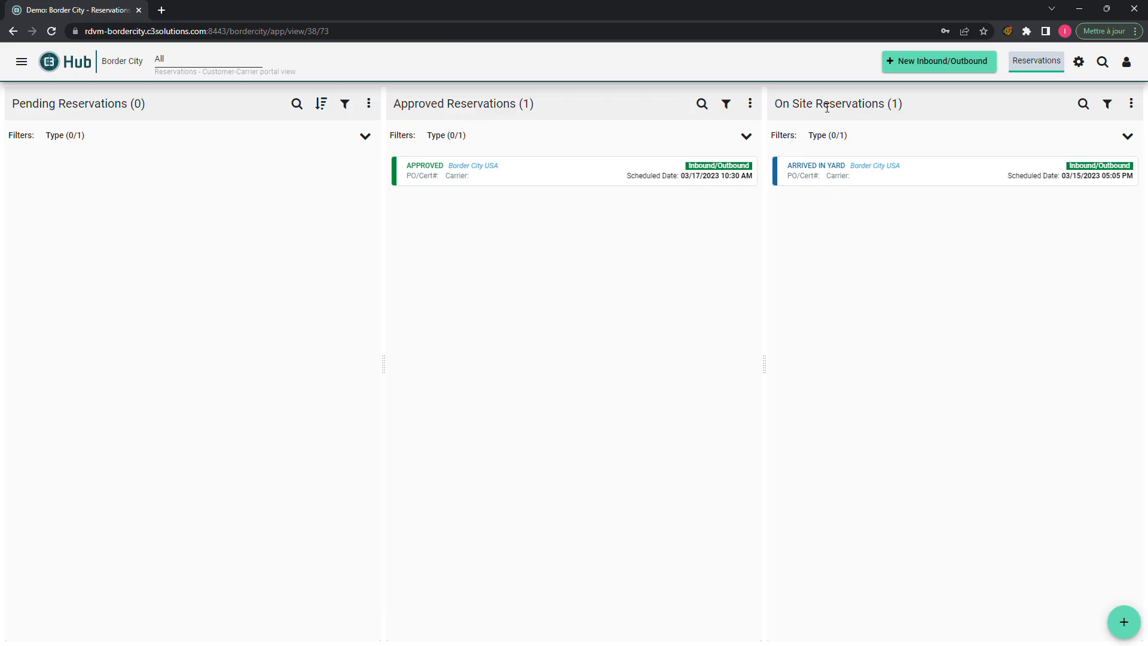
pyautogui.click(898, 70)
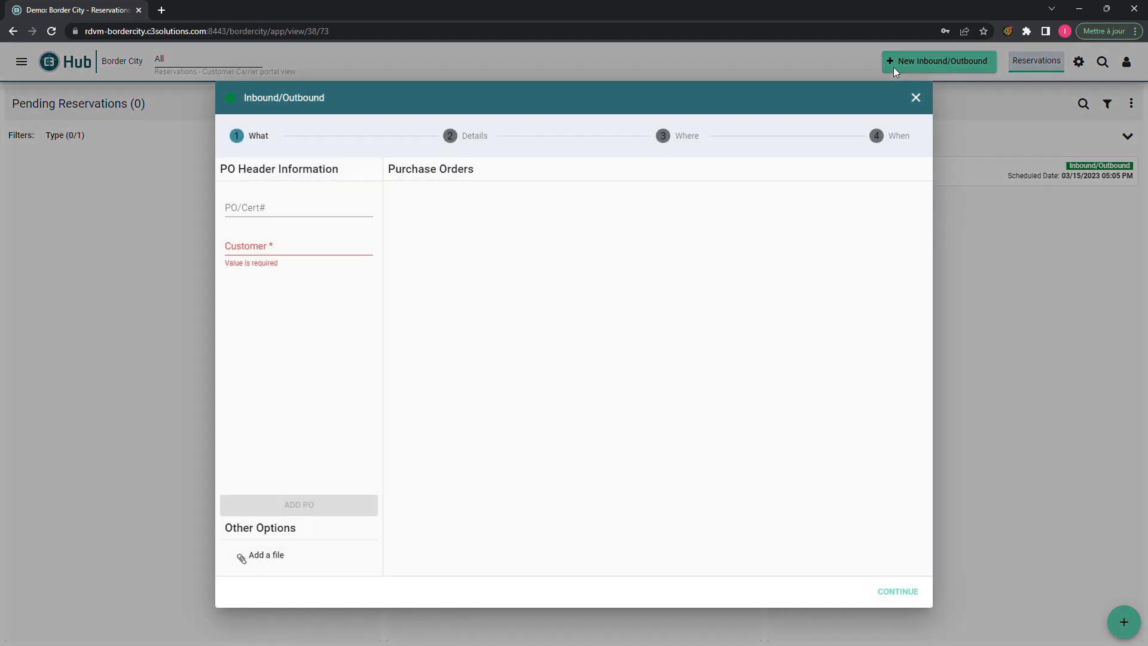
# - Add purchase order TEST22 for customer c3 test to the reservation
pyautogui.click(323, 214)
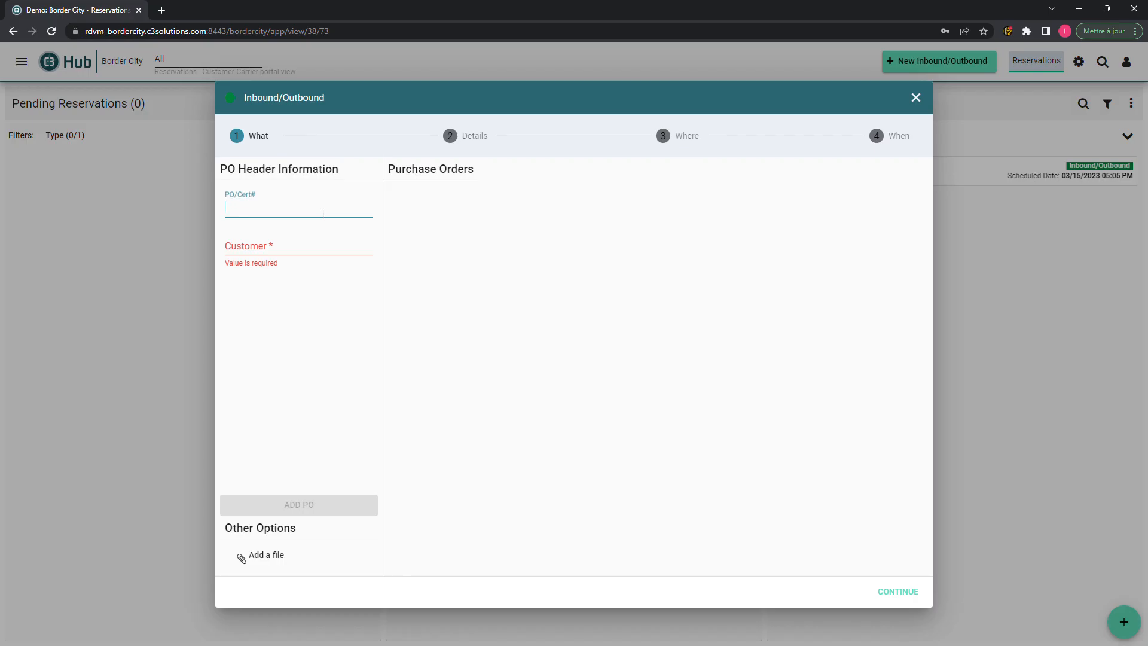
pyautogui.write('TEST22')
pyautogui.click(307, 246)
pyautogui.click(288, 282)
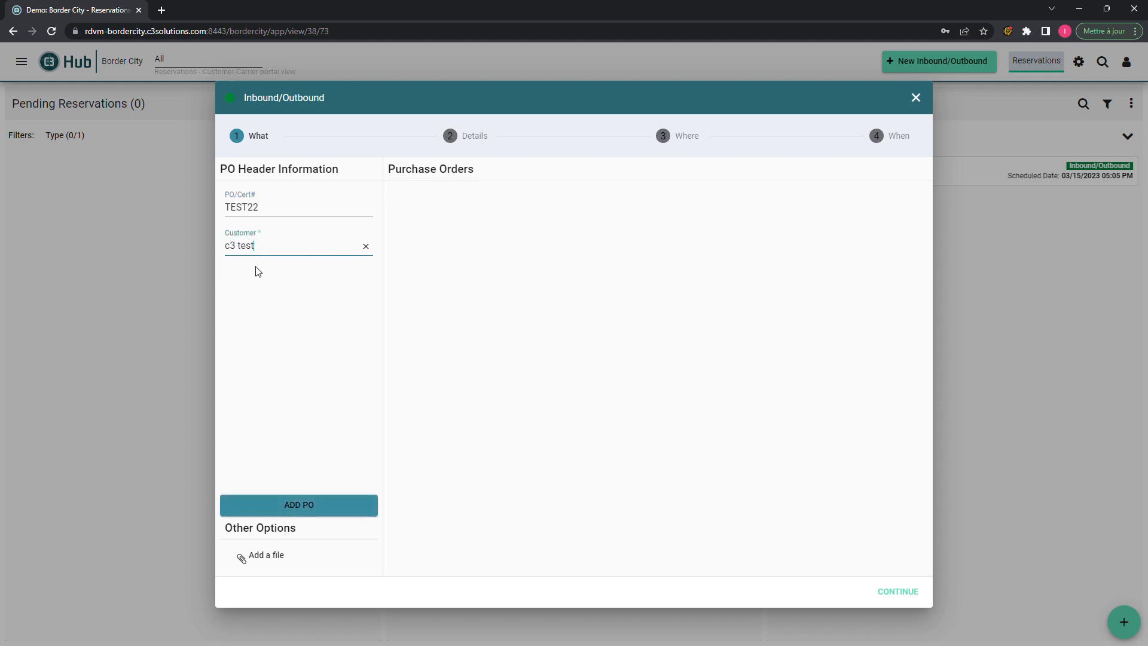
pyautogui.click(299, 505)
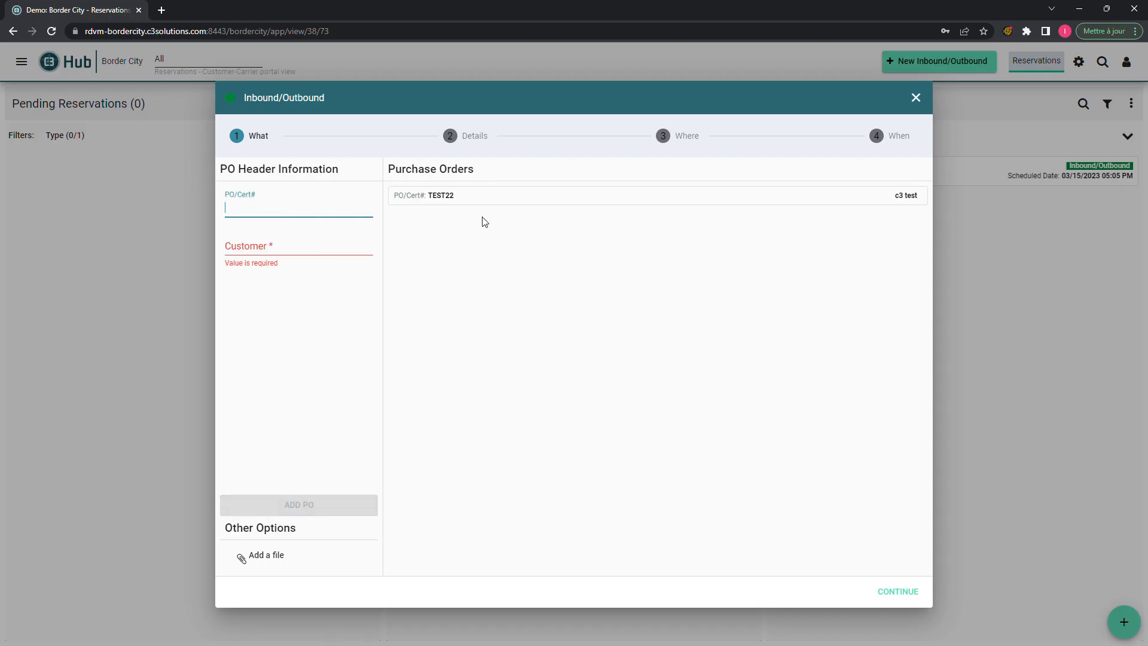
# - Open the BOL/Cert/9540 file attachment window, close it without attaching, and go to Details
pyautogui.click(286, 565)
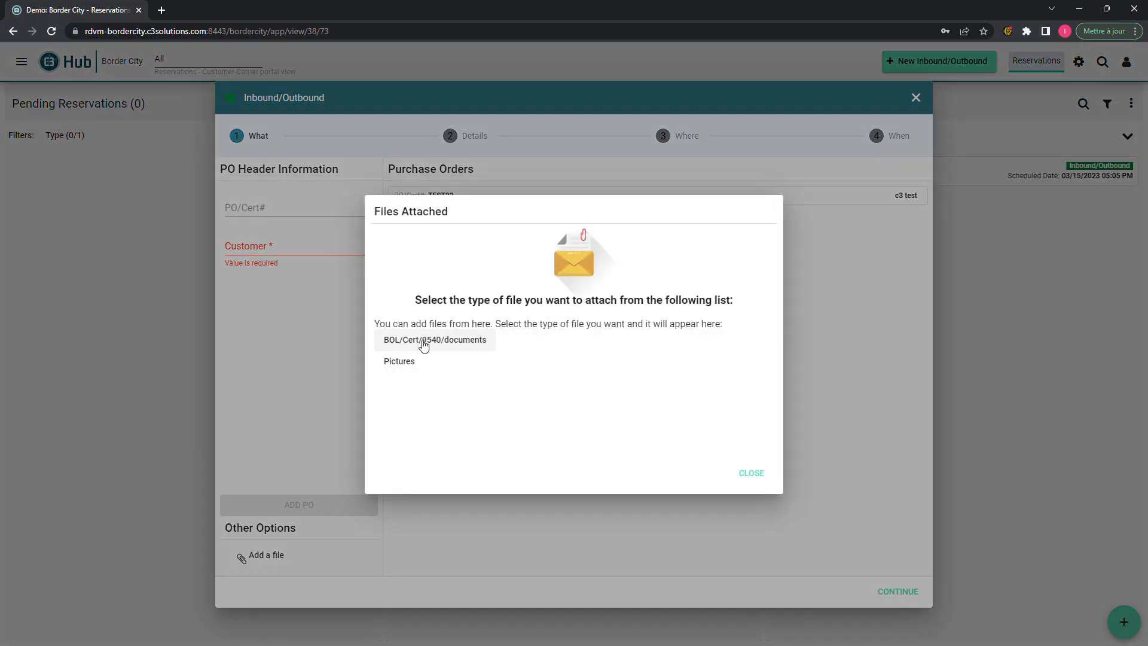
pyautogui.click(456, 344)
pyautogui.click(741, 478)
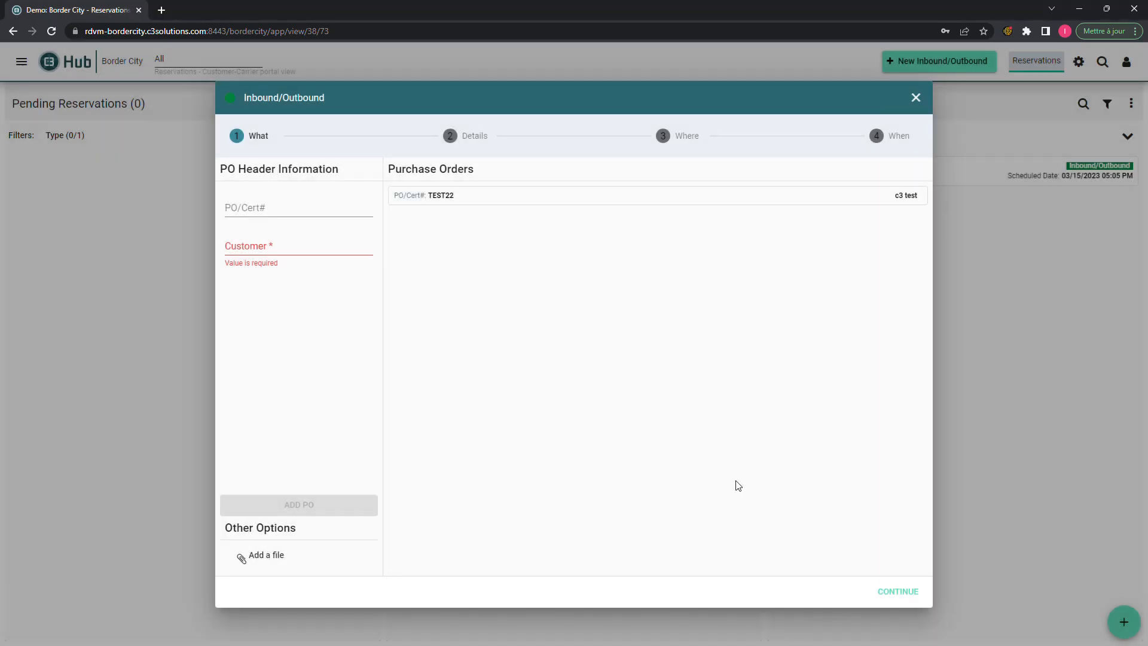
pyautogui.click(454, 142)
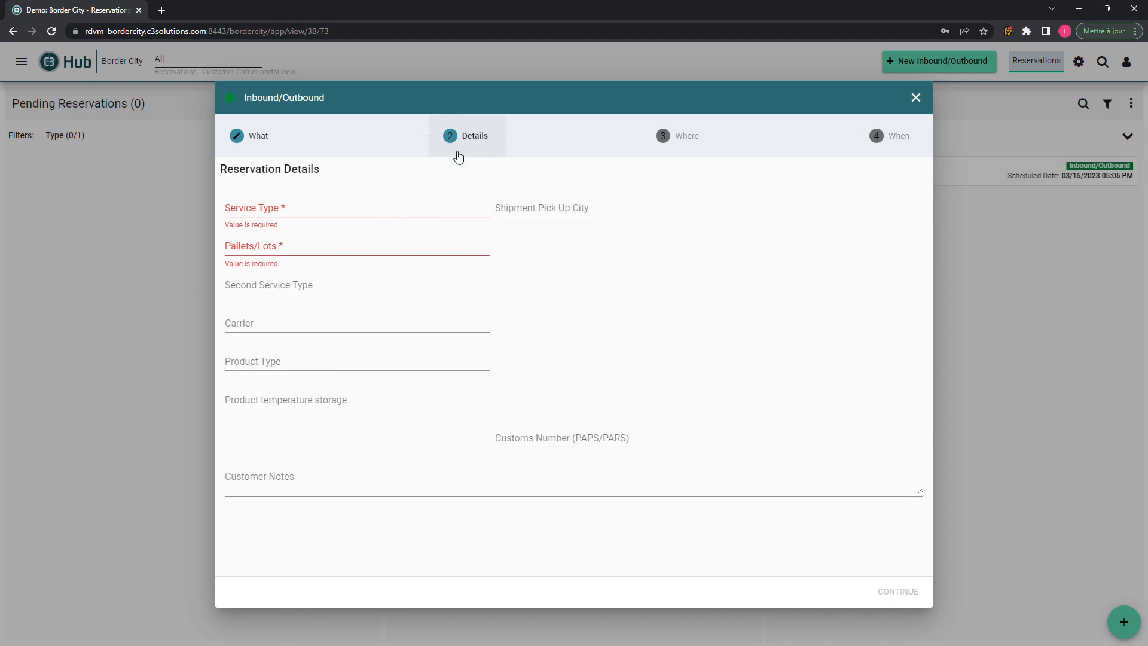
# - Browse the Service Type list and choose Container
pyautogui.click(320, 215)
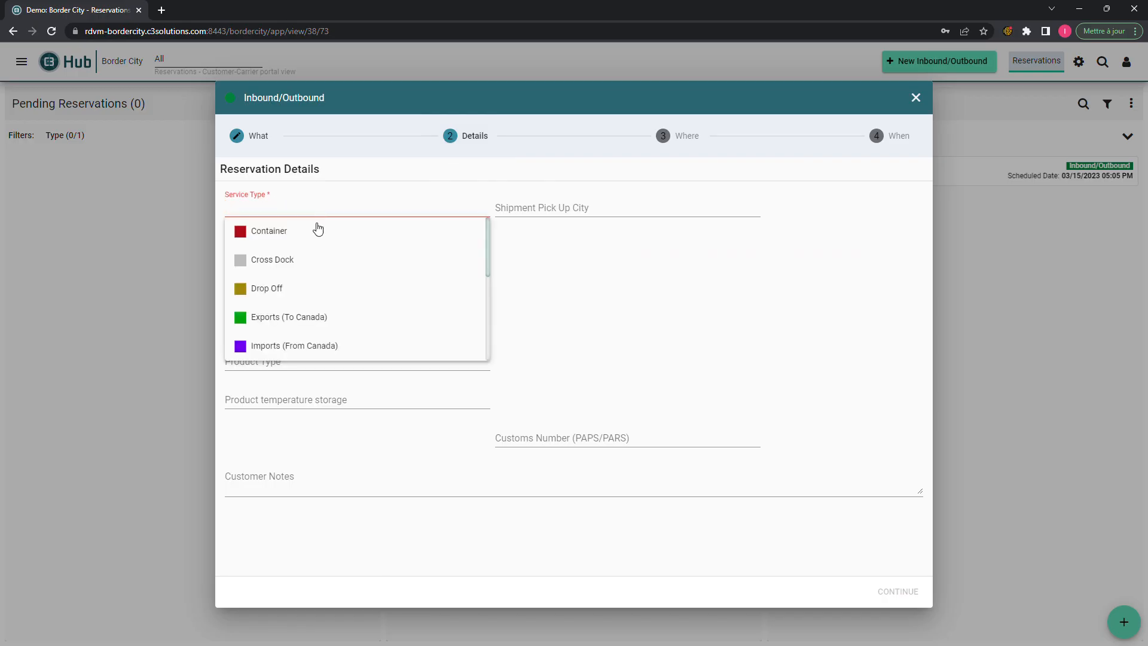
pyautogui.scroll(-1, 311, 258)
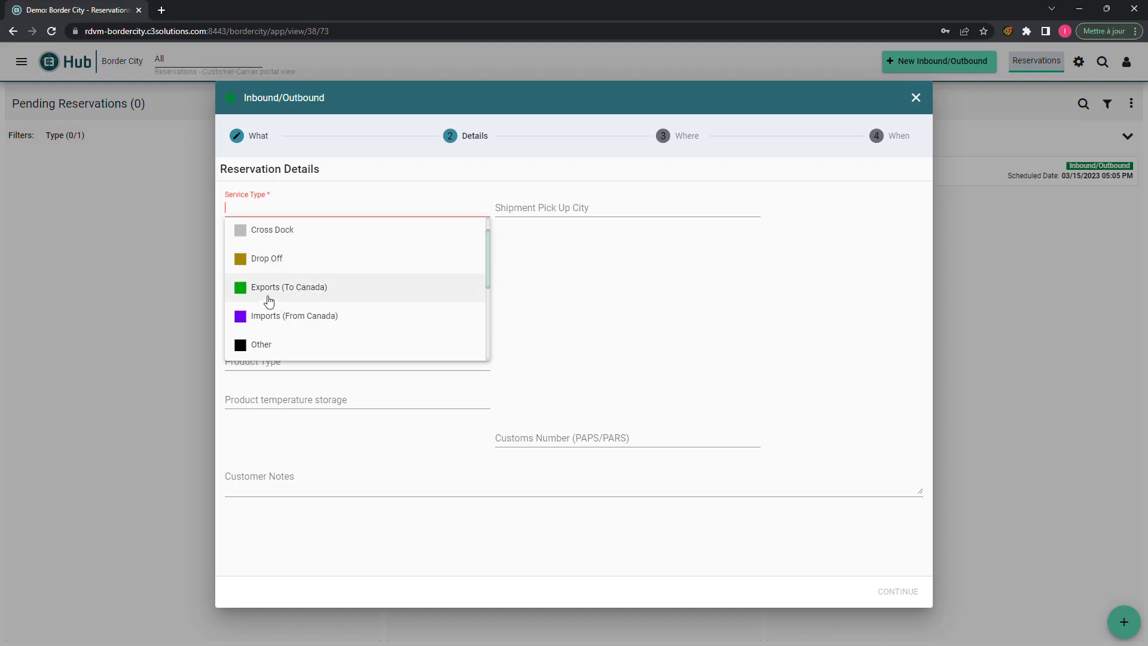
pyautogui.scroll(-5, 312, 333)
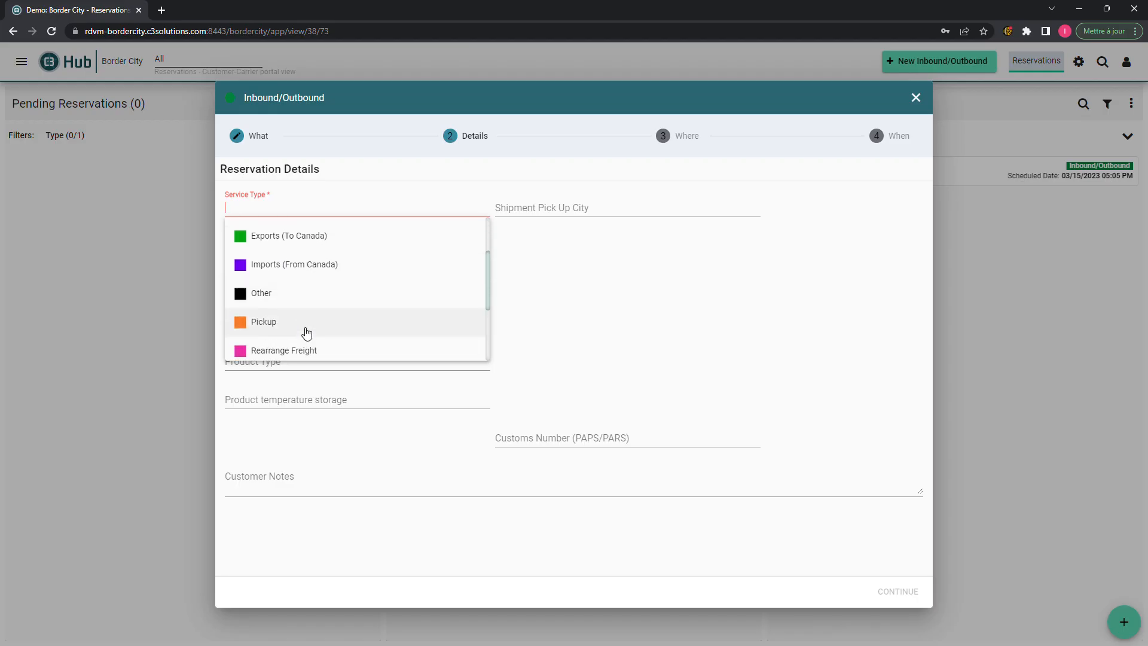
pyautogui.scroll(-1, 305, 333)
pyautogui.scroll(4, 303, 333)
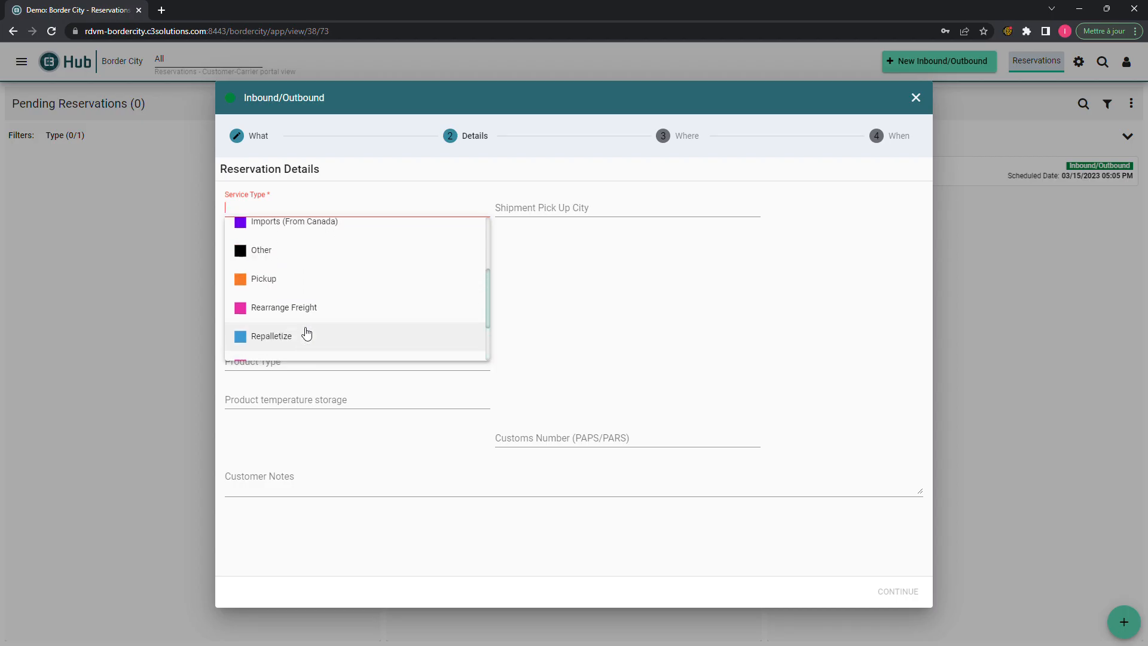
pyautogui.scroll(4, 289, 313)
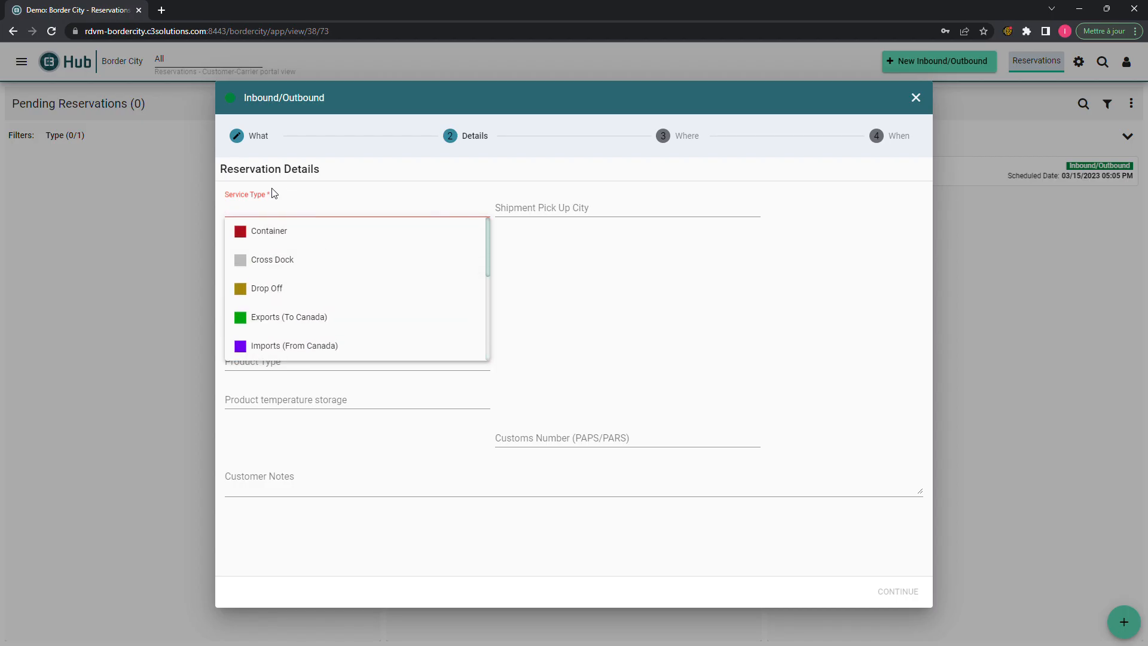
pyautogui.click(555, 262)
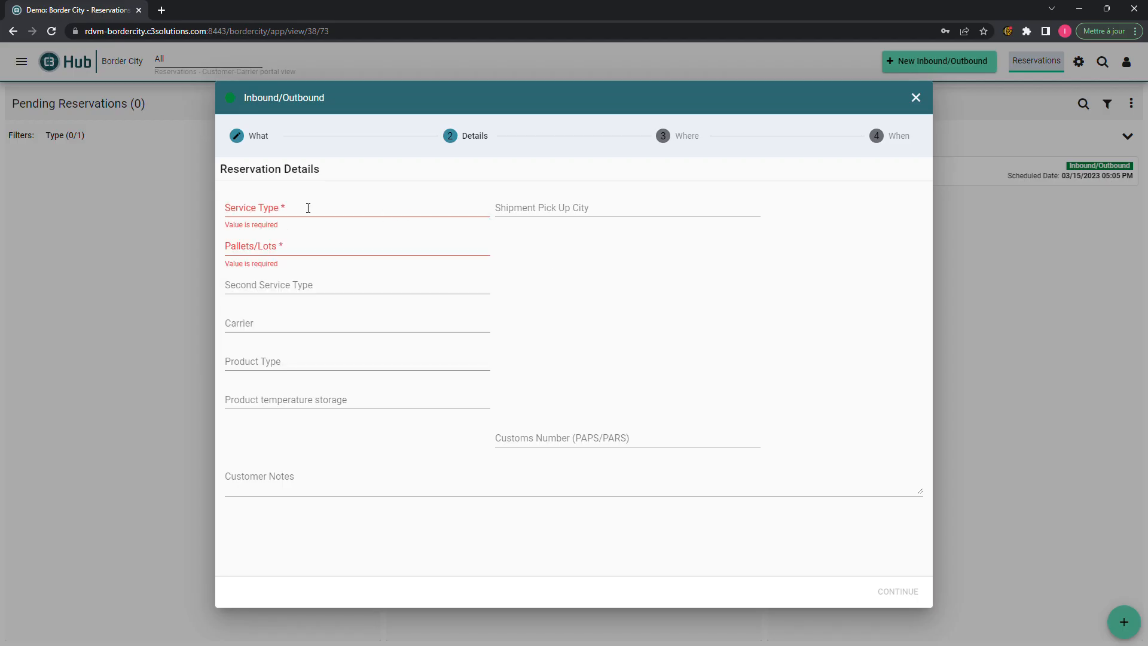
pyautogui.click(372, 214)
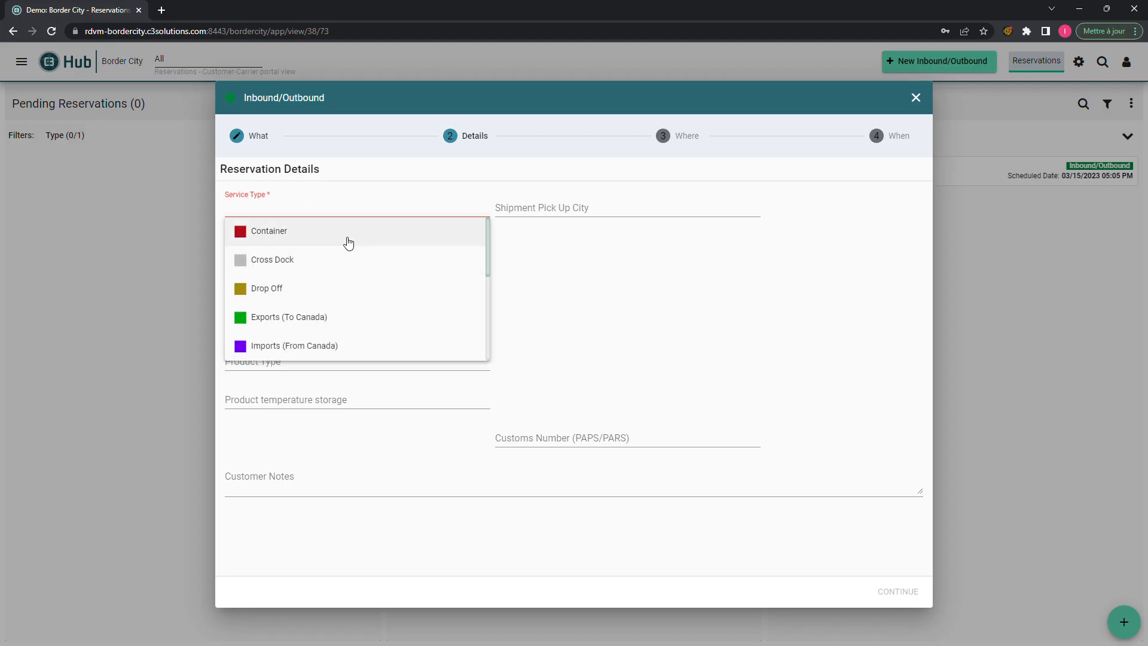
pyautogui.click(320, 245)
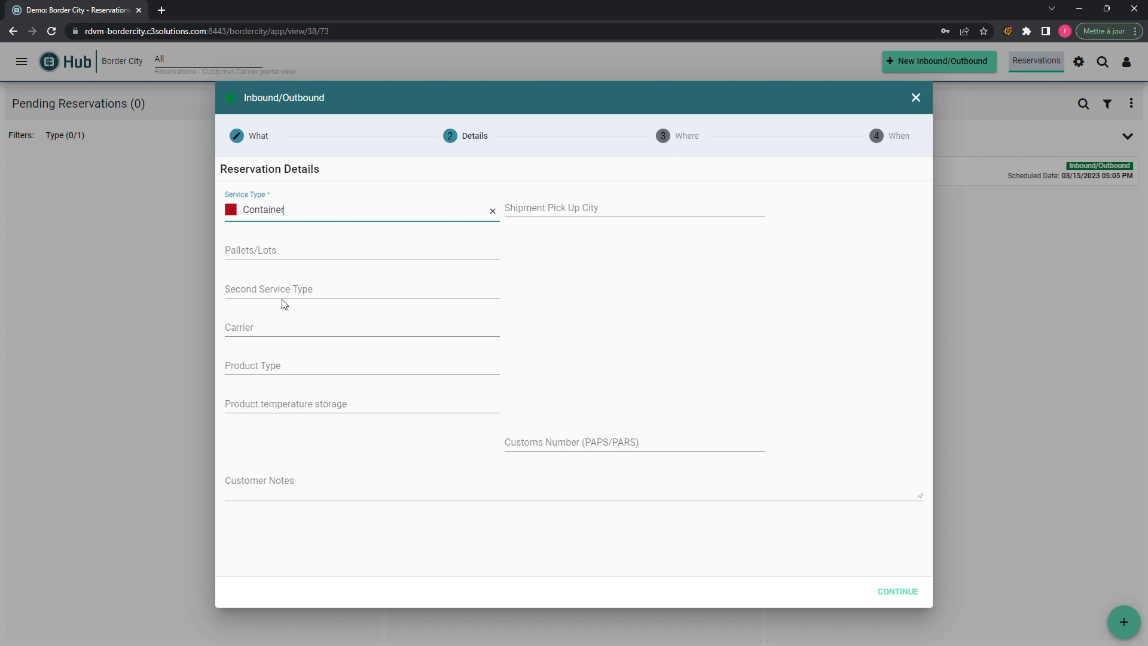
# - Leave Carrier, Product Type and temperature storage empty after checking their lists
pyautogui.click(259, 333)
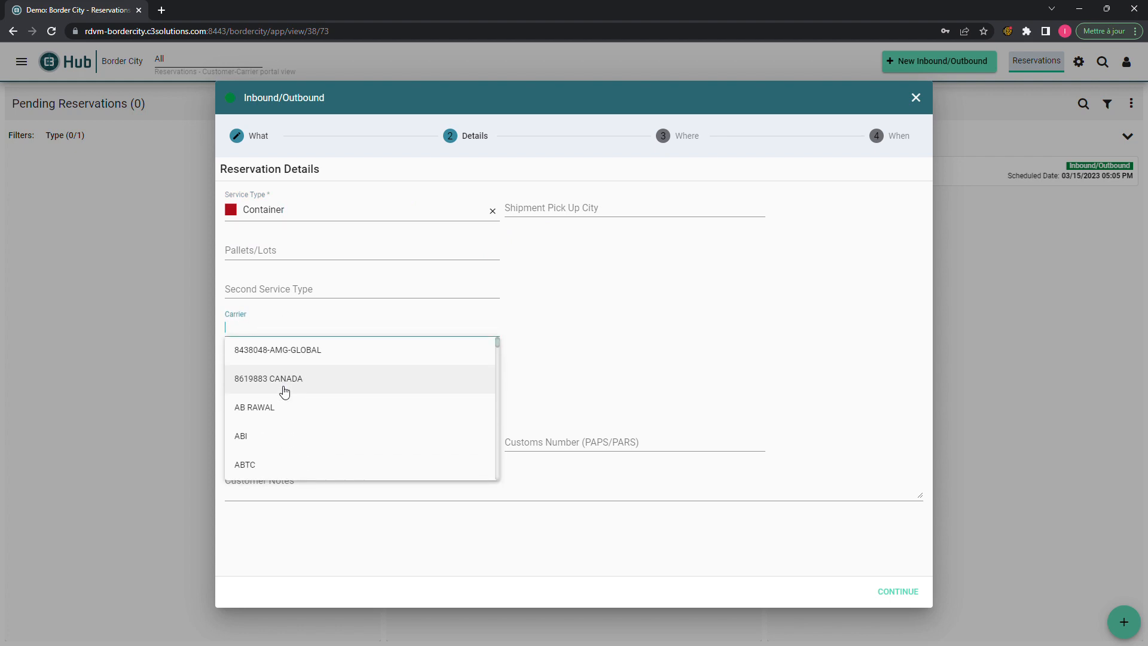
pyautogui.scroll(-10, 285, 391)
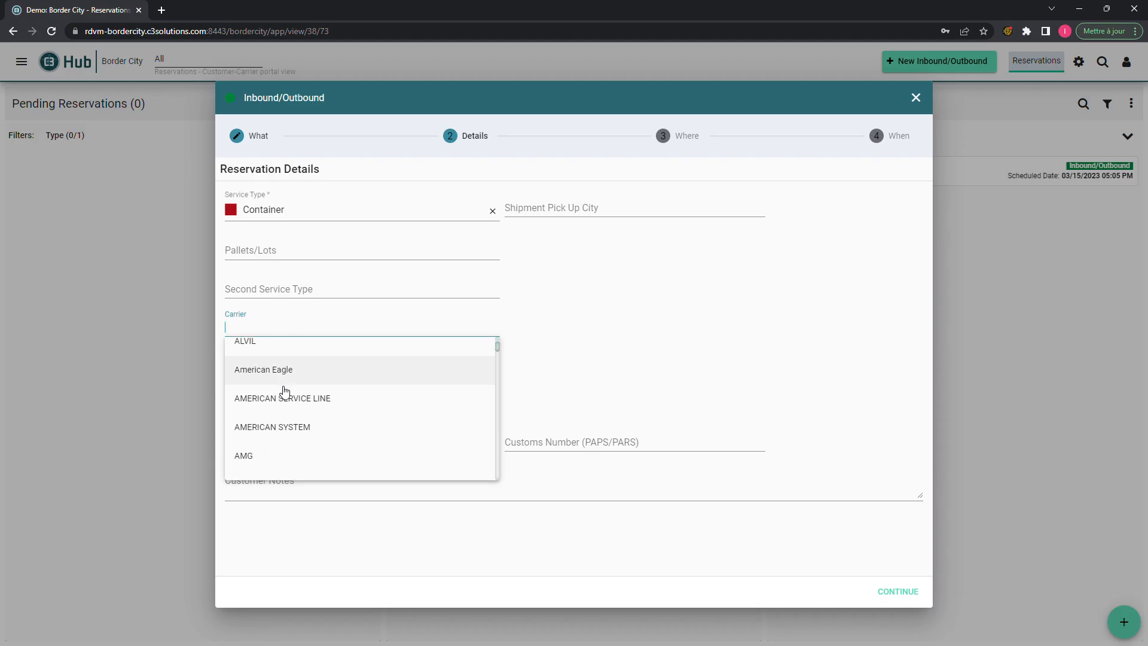
pyautogui.scroll(-4, 284, 392)
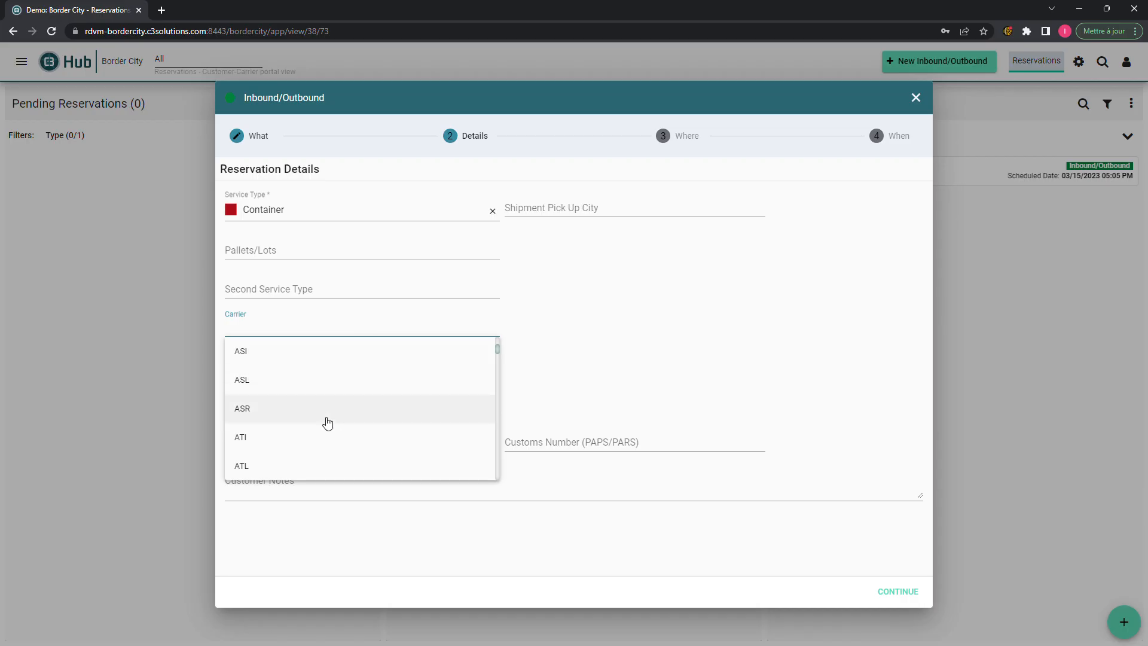
pyautogui.click(514, 340)
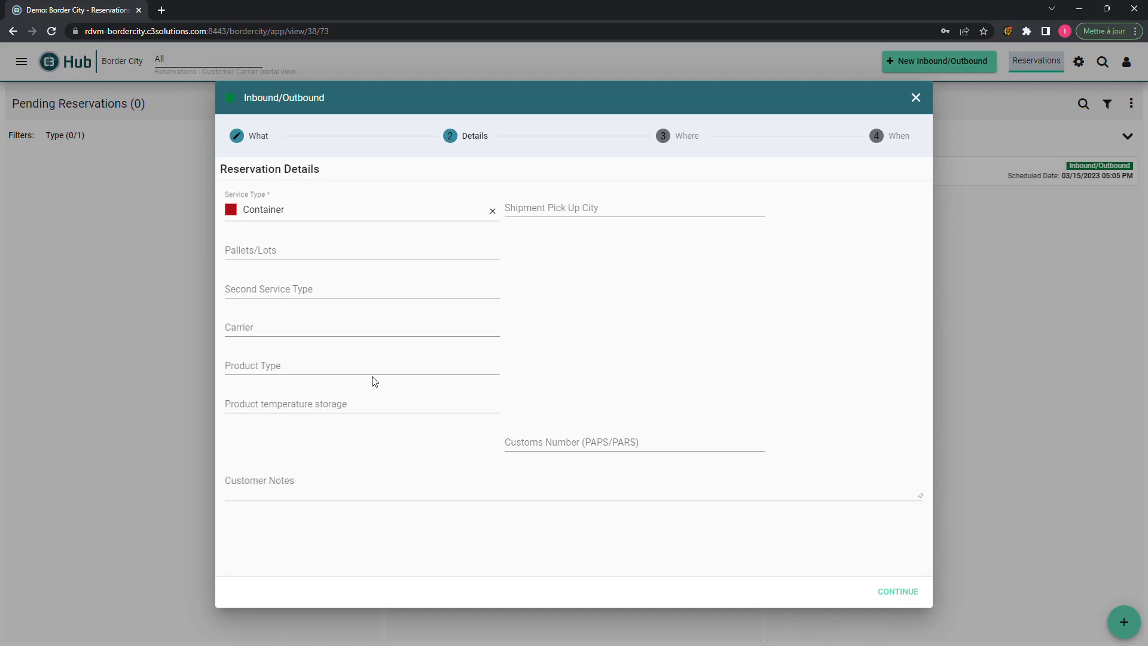
pyautogui.click(355, 368)
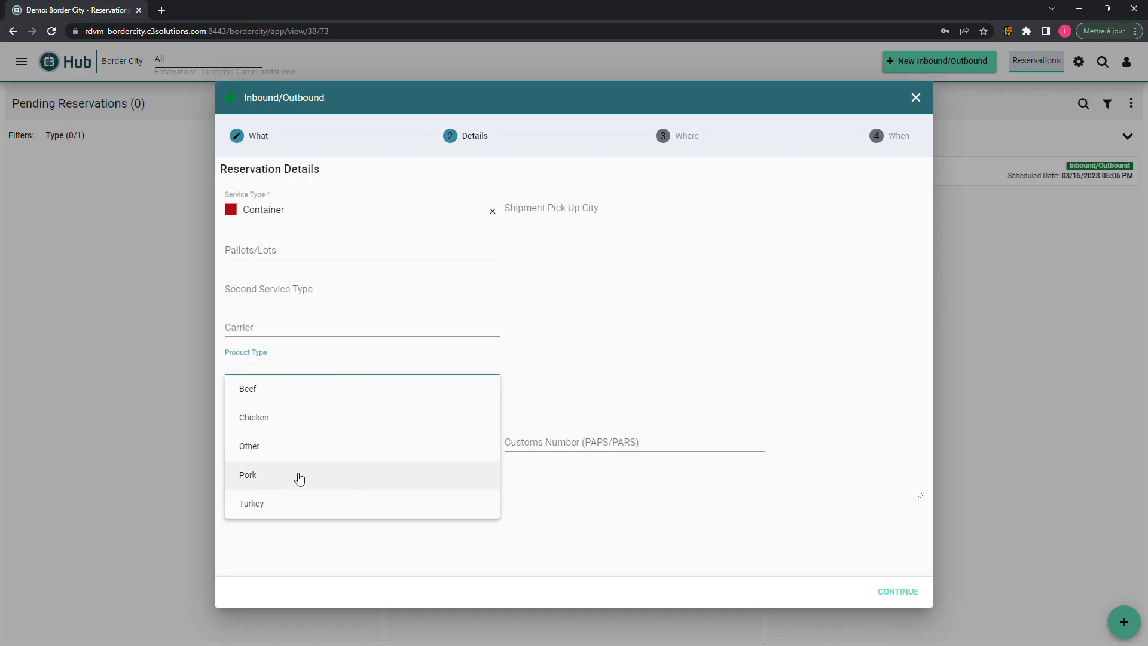
pyautogui.click(583, 415)
pyautogui.click(420, 405)
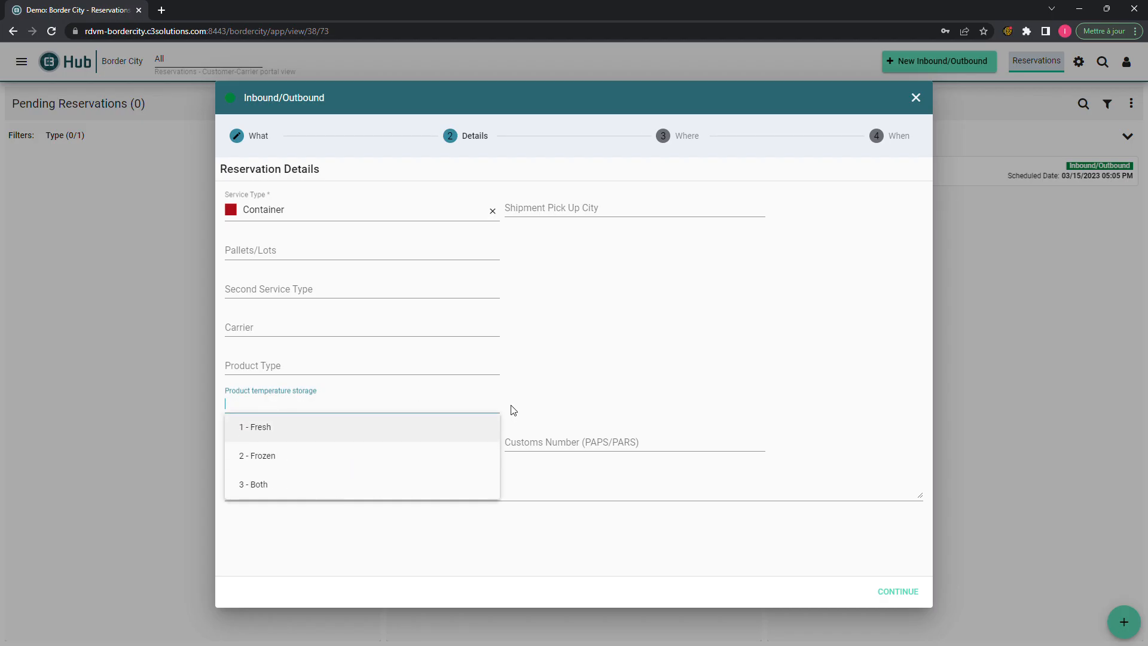
pyautogui.click(669, 323)
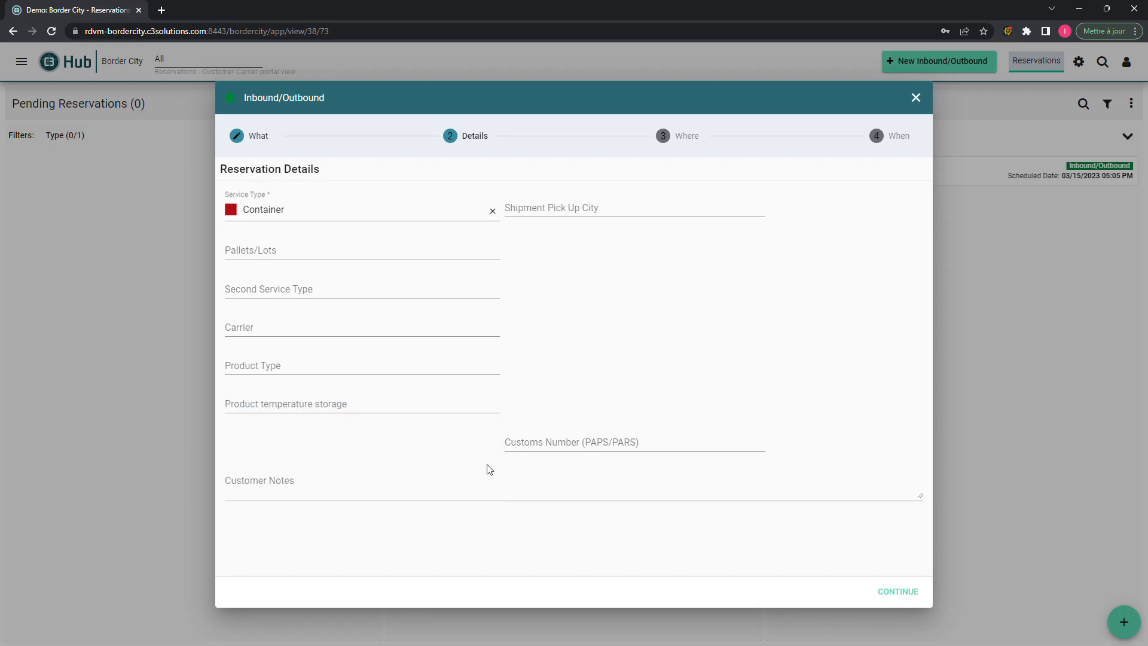
# - Write 'BOnjour' in Customer Notes and continue to the Where step
pyautogui.click(298, 487)
pyautogui.click(292, 469)
pyautogui.write('BOnjour!')
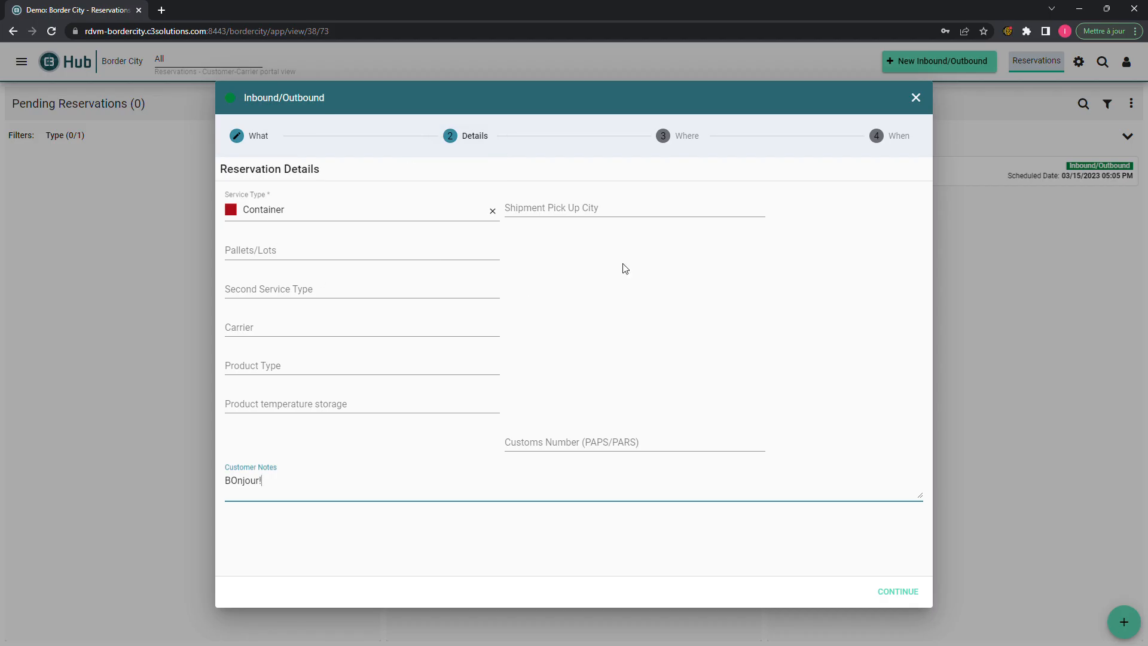
pyautogui.click(681, 136)
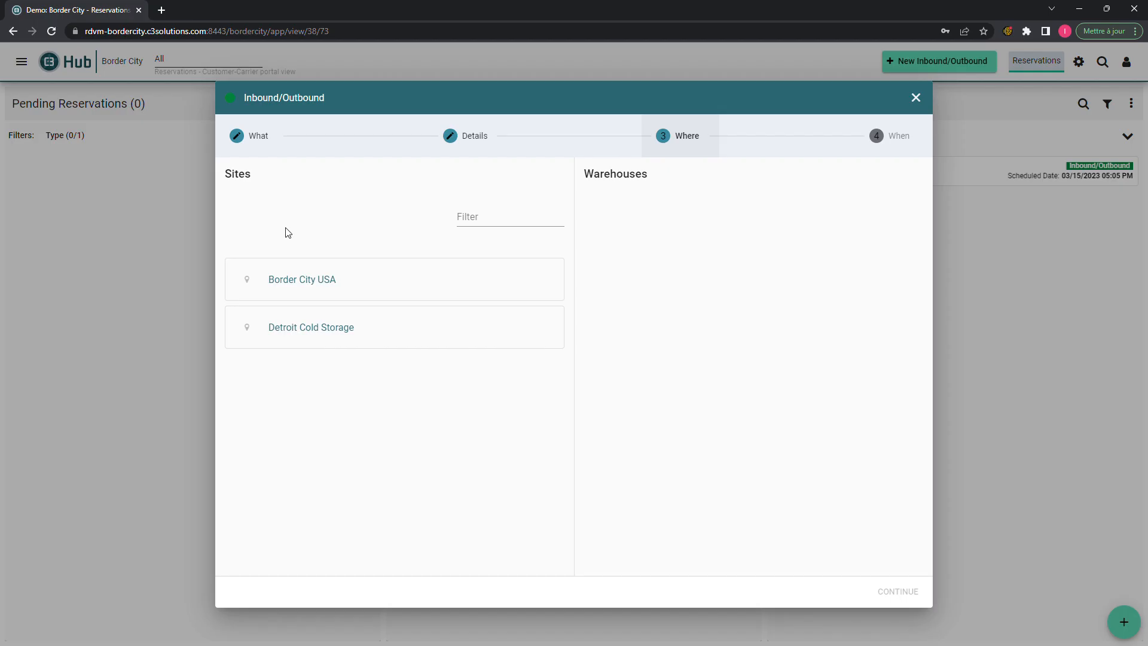
# - Choose Border City USA as the site and continue to scheduling
pyautogui.click(309, 281)
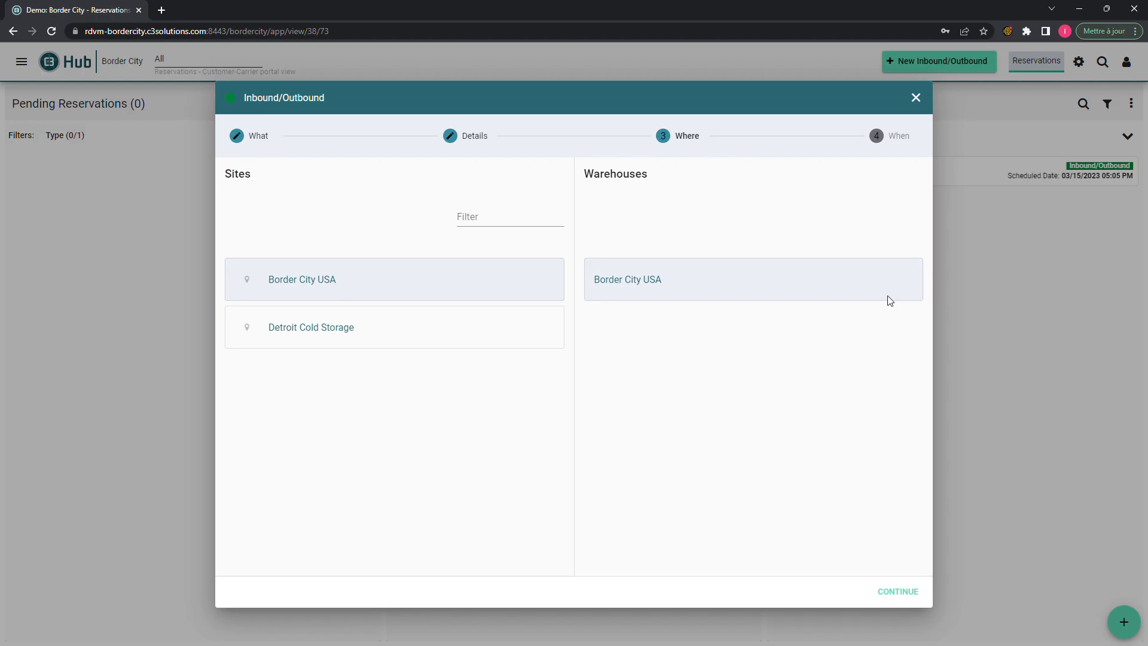
pyautogui.click(897, 593)
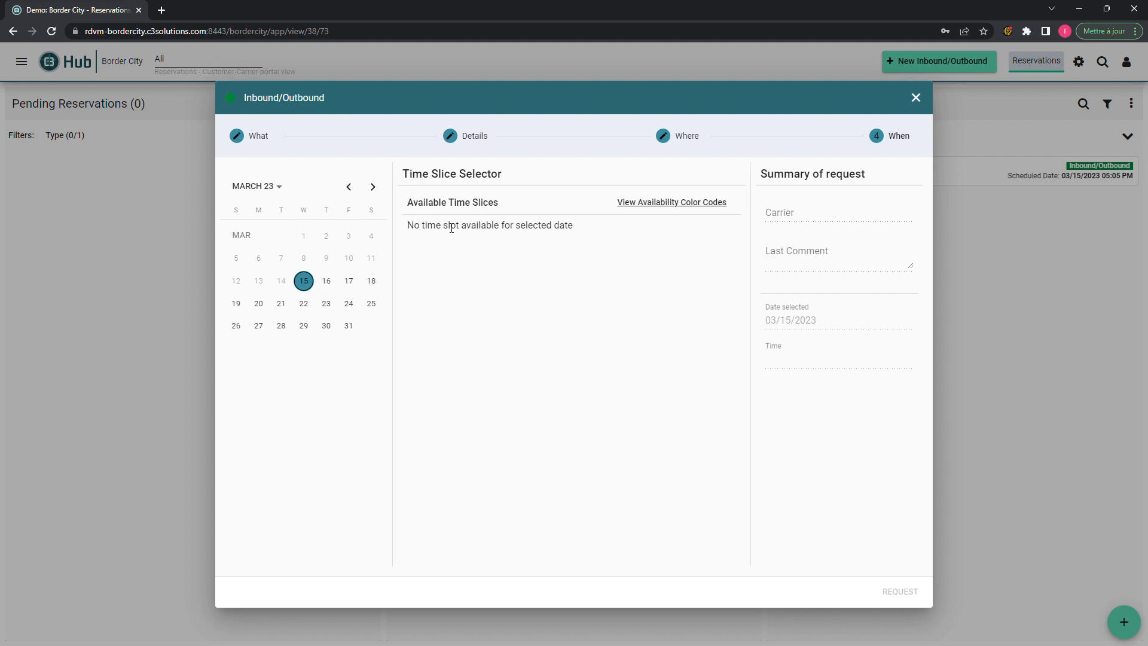
# - Pick 03/16/2023 with the 06:20 AM EDT time slot and submit the request
pyautogui.click(334, 285)
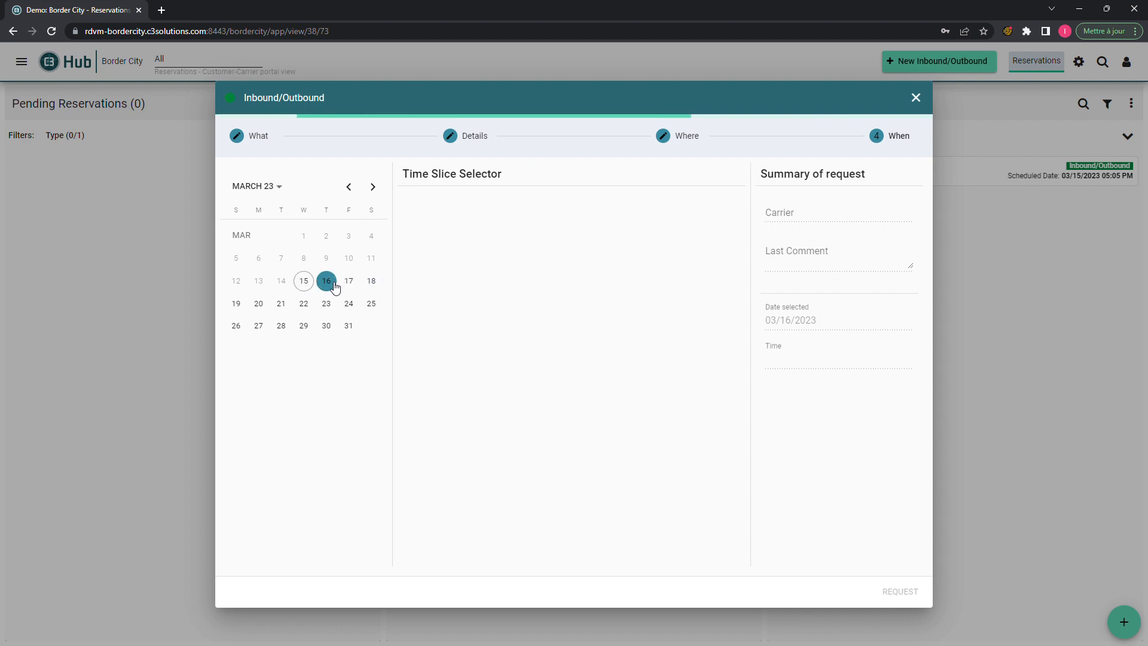
pyautogui.scroll(-3, 529, 336)
pyautogui.scroll(-10, 527, 340)
pyautogui.scroll(12, 527, 340)
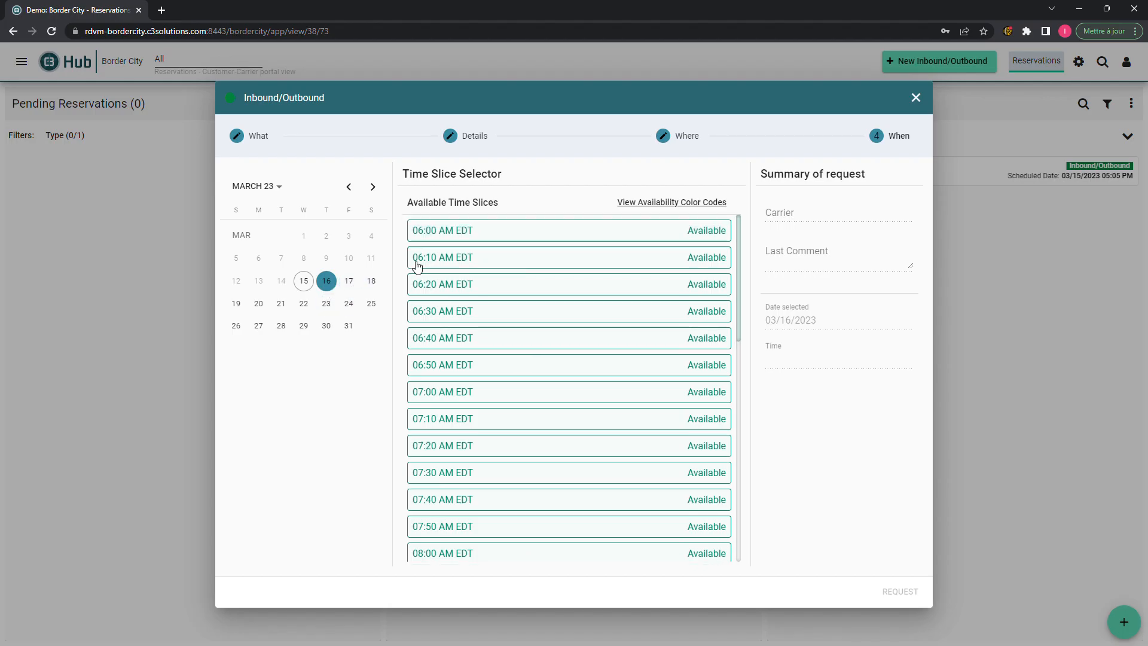
pyautogui.click(526, 288)
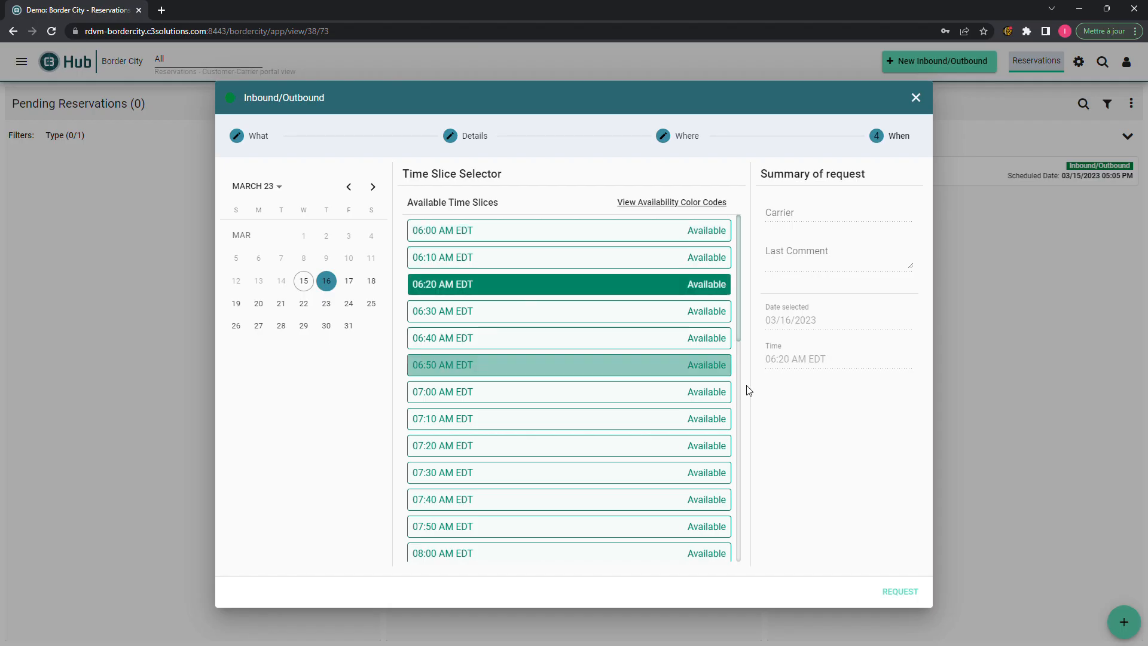
pyautogui.click(900, 591)
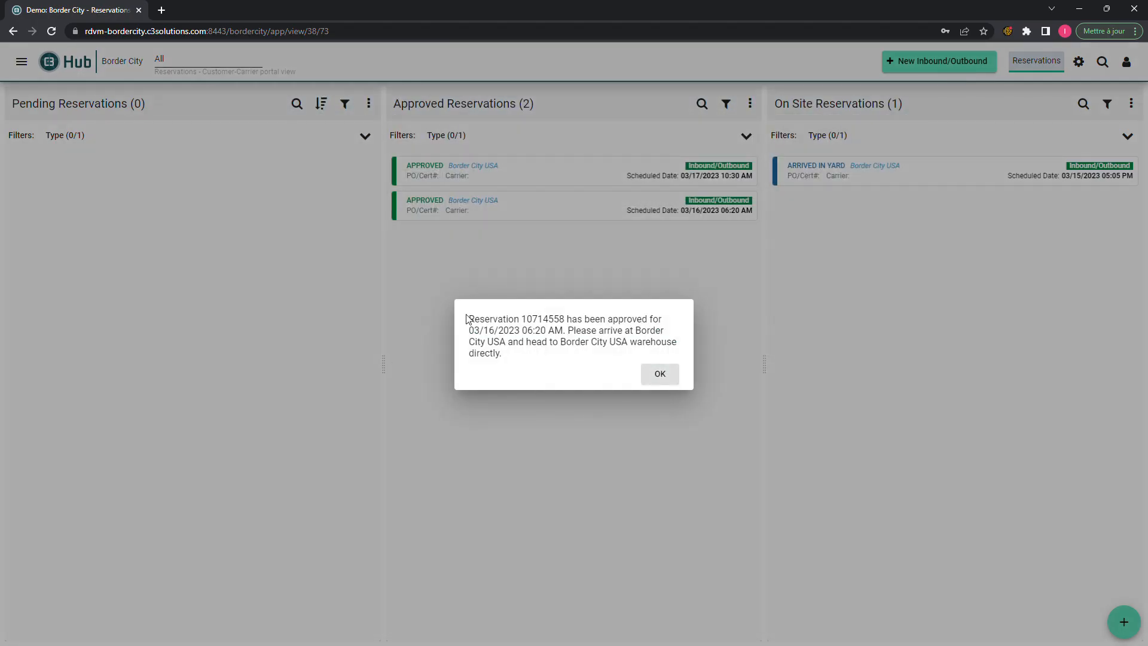
# - Highlight the reservation number in the approval message, then dismiss it
pyautogui.moveTo(522, 323); pyautogui.dragTo(567, 327)
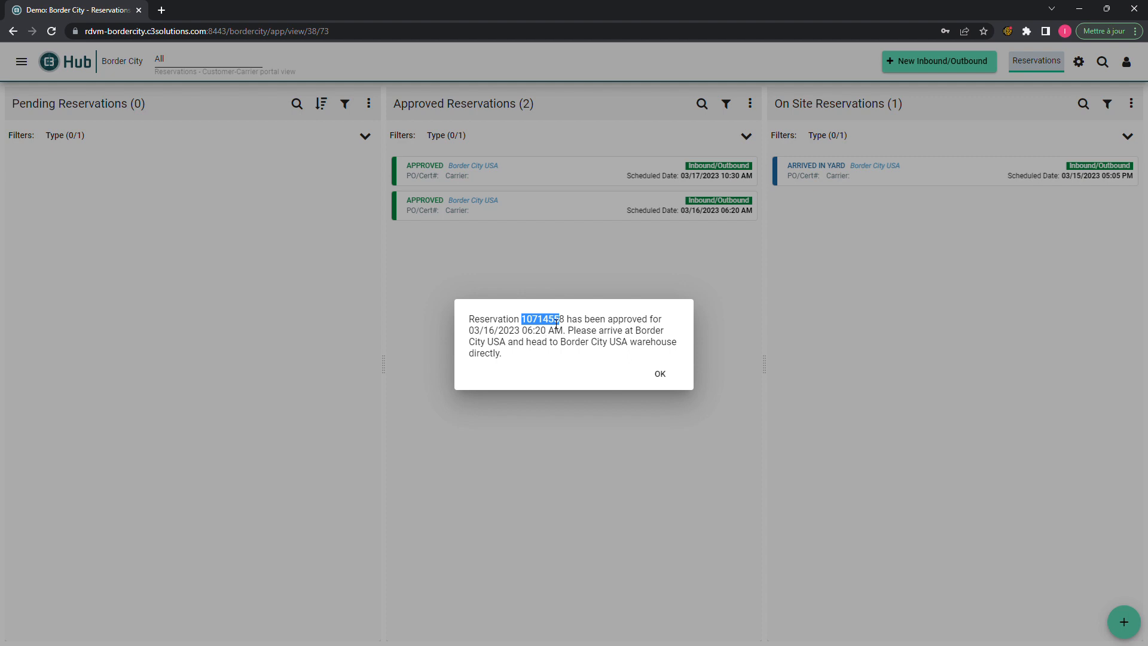
pyautogui.click(660, 374)
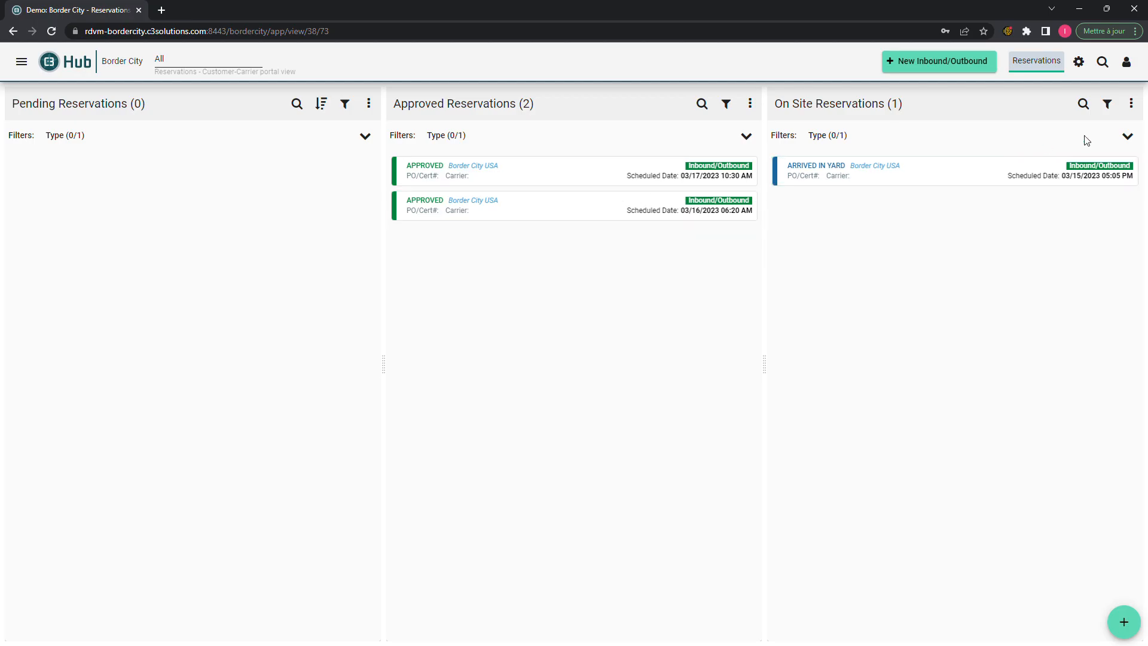
# - Try pasting into the reservation search, clear it, and close the open details
pyautogui.click(1102, 63)
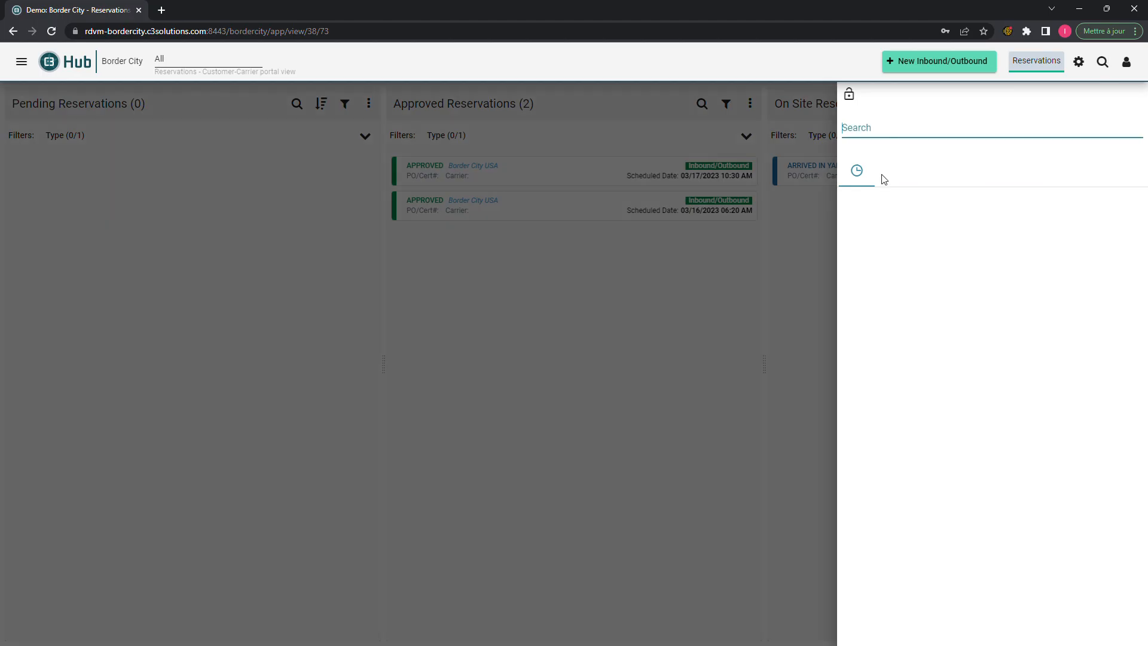
pyautogui.hotkey('ctrl', 'v')
pyautogui.hotkey('ctrl', 'z')
pyautogui.click(502, 217)
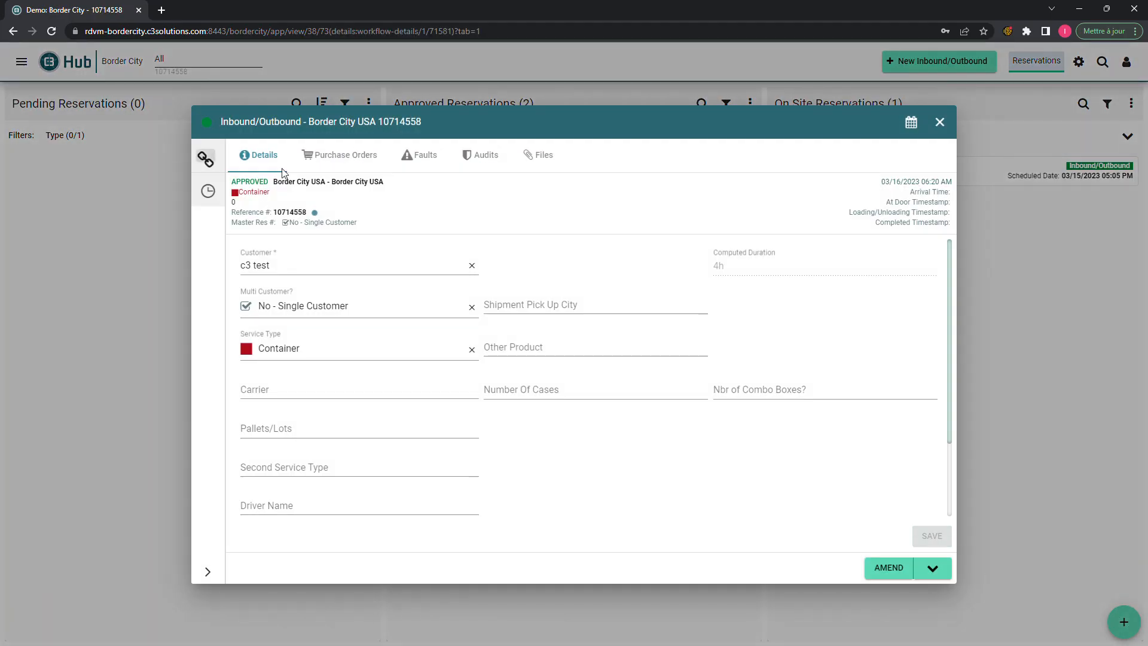
pyautogui.press('Escape')
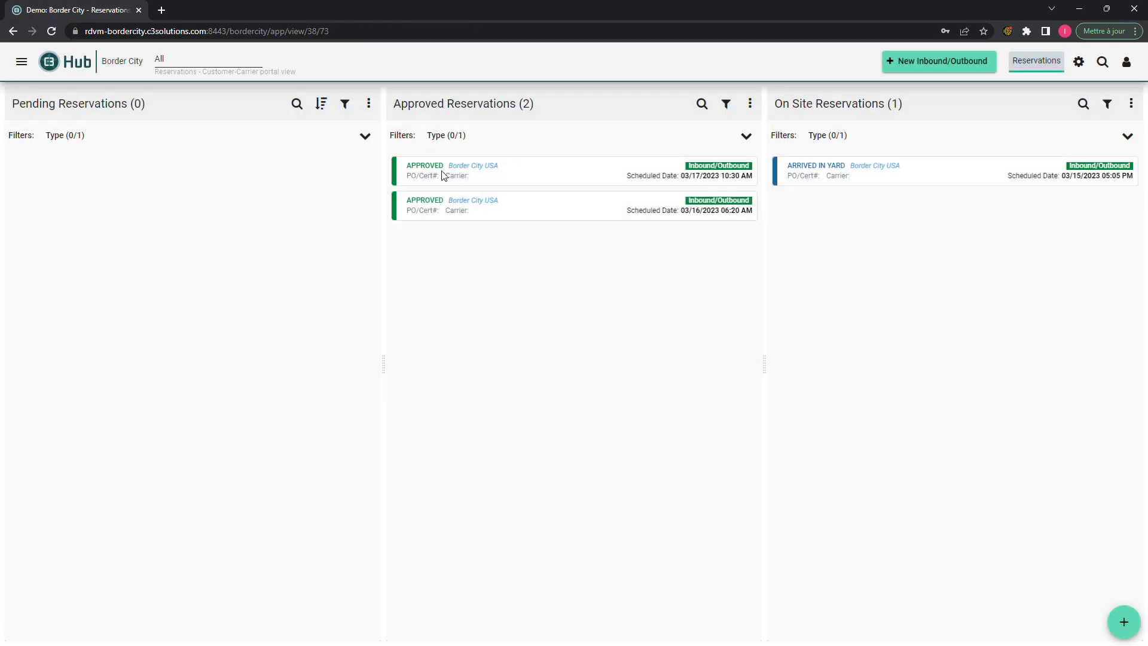
# - Copy the site name from the 03/16 reservation card, try searching it, then clear the search
pyautogui.rightClick(451, 202)
pyautogui.click(462, 210)
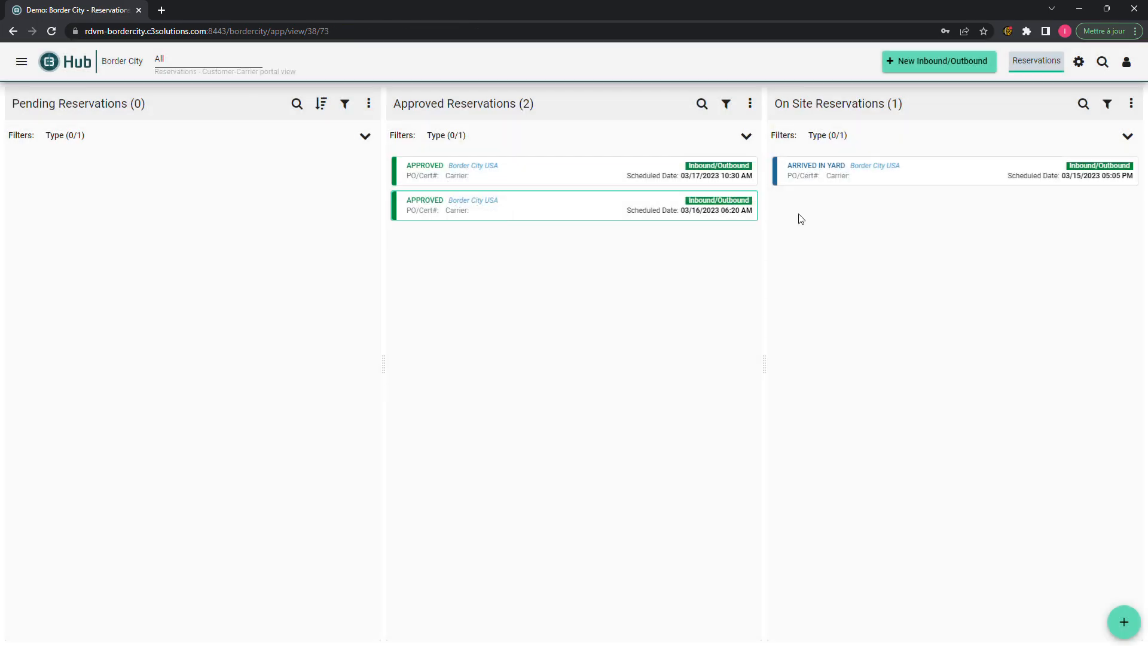
pyautogui.click(1106, 63)
pyautogui.hotkey('ctrl', 'v')
pyautogui.press('BackSpace')
pyautogui.press('BackSpace')
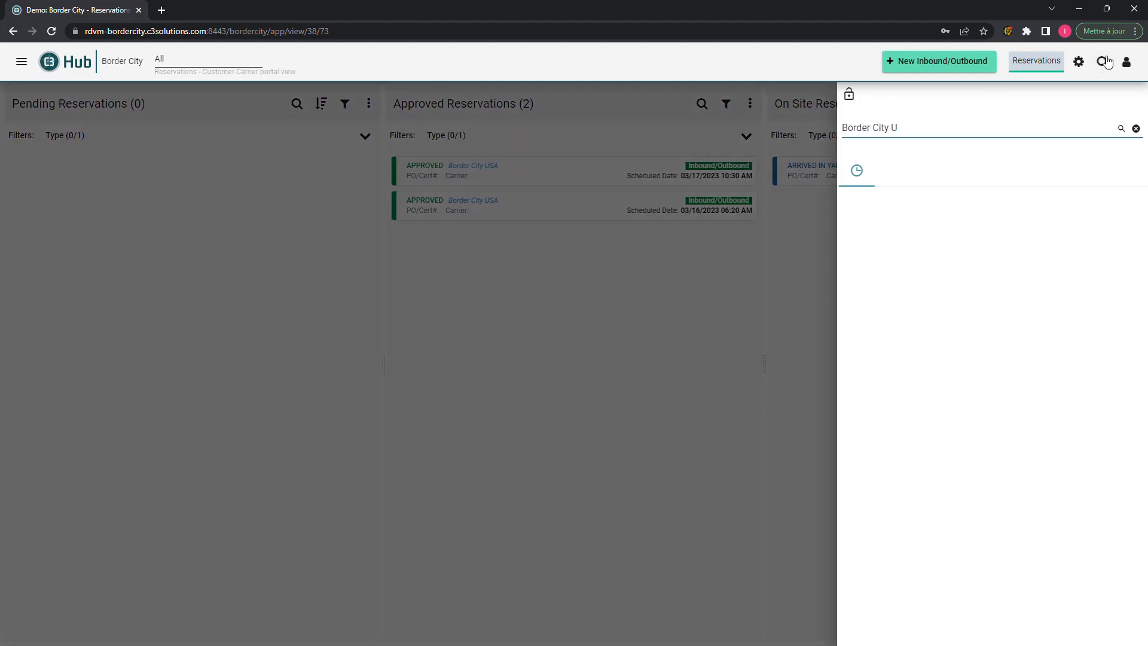
pyautogui.press('BackSpace')
pyautogui.press('BackSpace')
pyautogui.press('BackSpace')
pyautogui.press('BackSpace')
pyautogui.press('BackSpace')
pyautogui.press('BackSpace')
pyautogui.press('BackSpace')
pyautogui.press('BackSpace')
pyautogui.press('BackSpace')
pyautogui.press('BackSpace')
pyautogui.click(1106, 62)
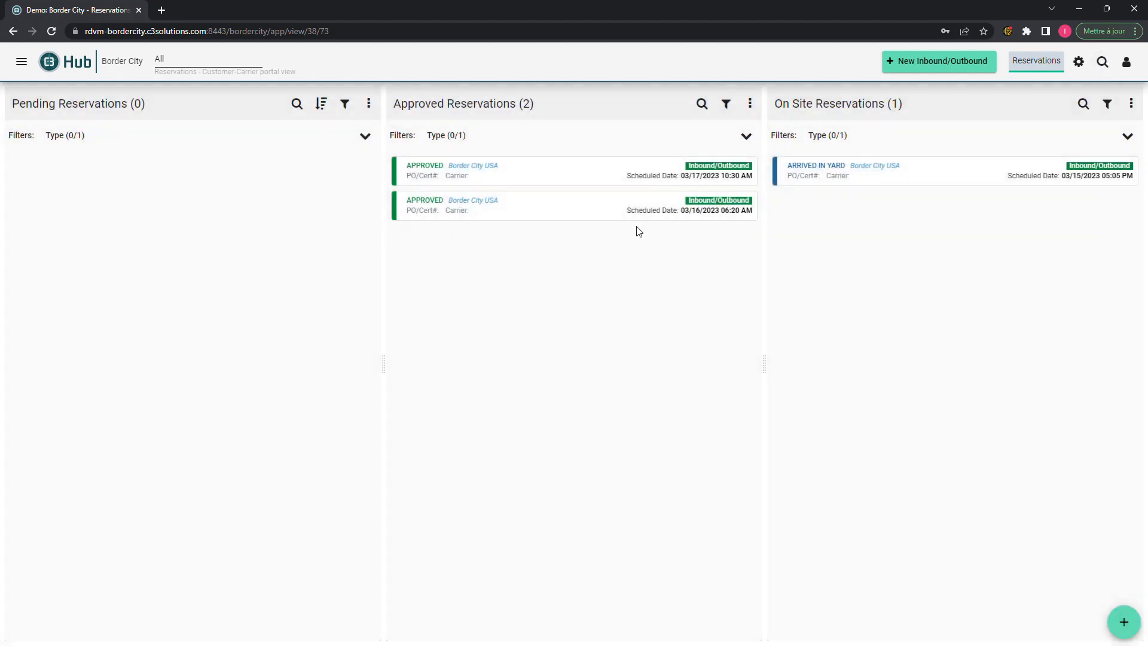
# - Review the 03/16 06:20 reservation details, try searching '1', then show its quick actions
pyautogui.click(469, 213)
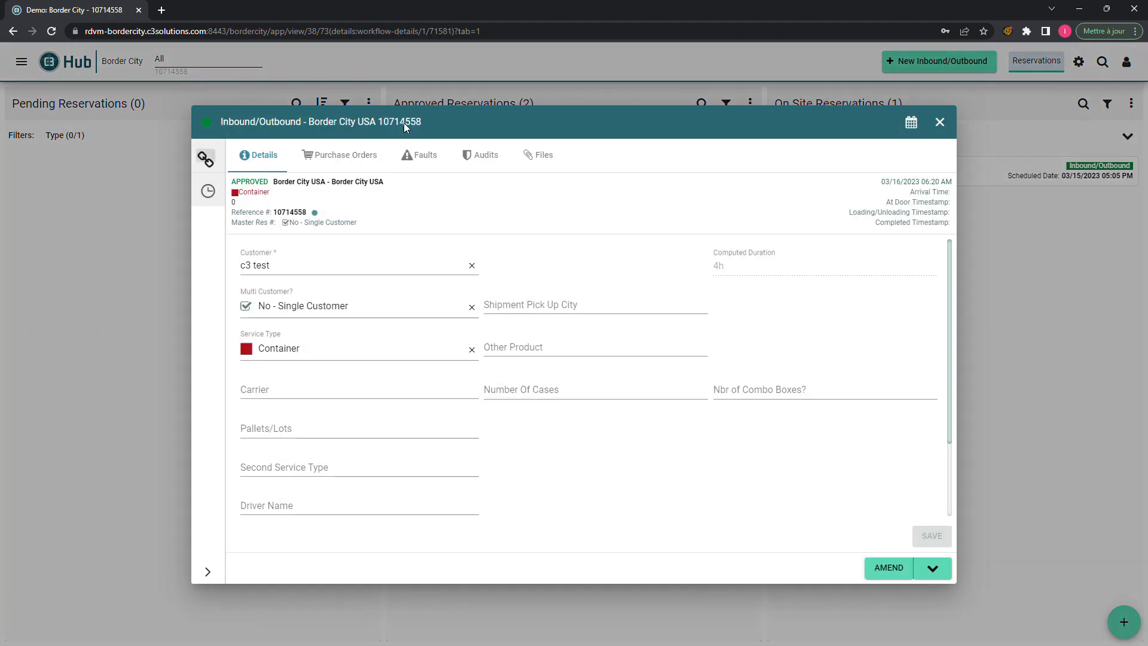
pyautogui.click(940, 122)
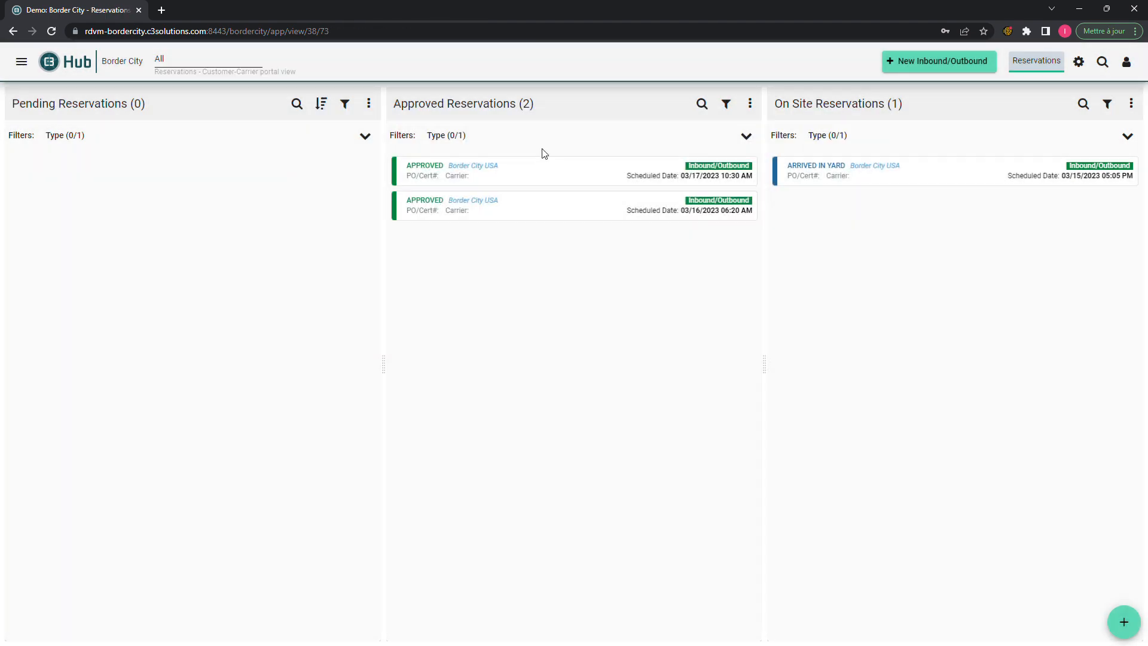
pyautogui.click(1104, 62)
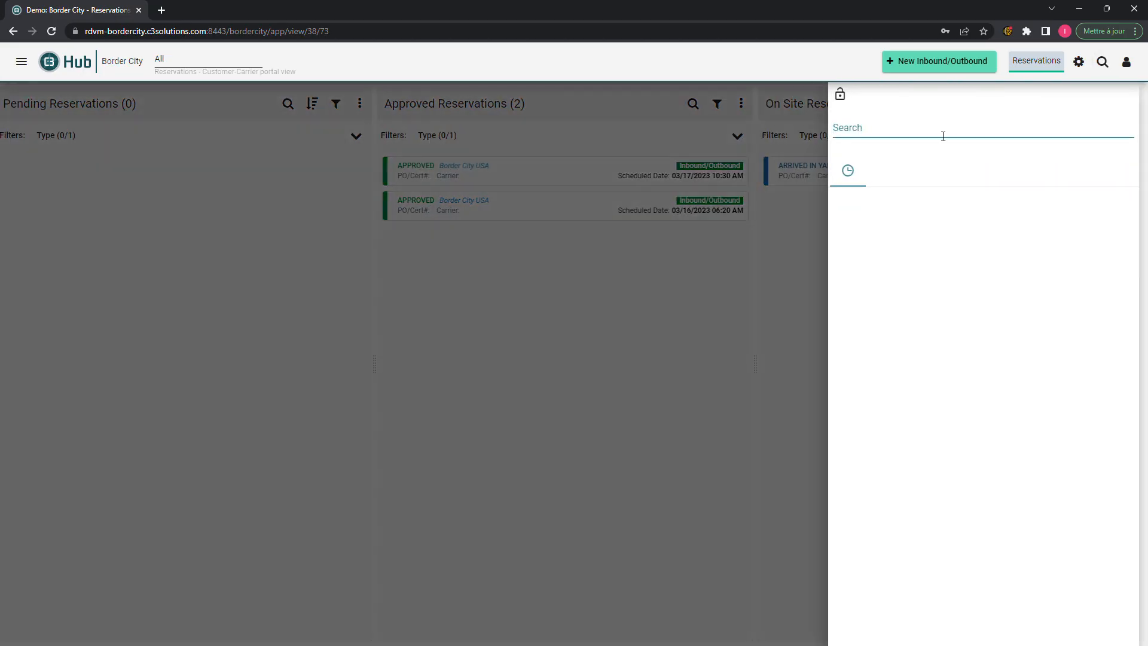
pyautogui.write('17014558')
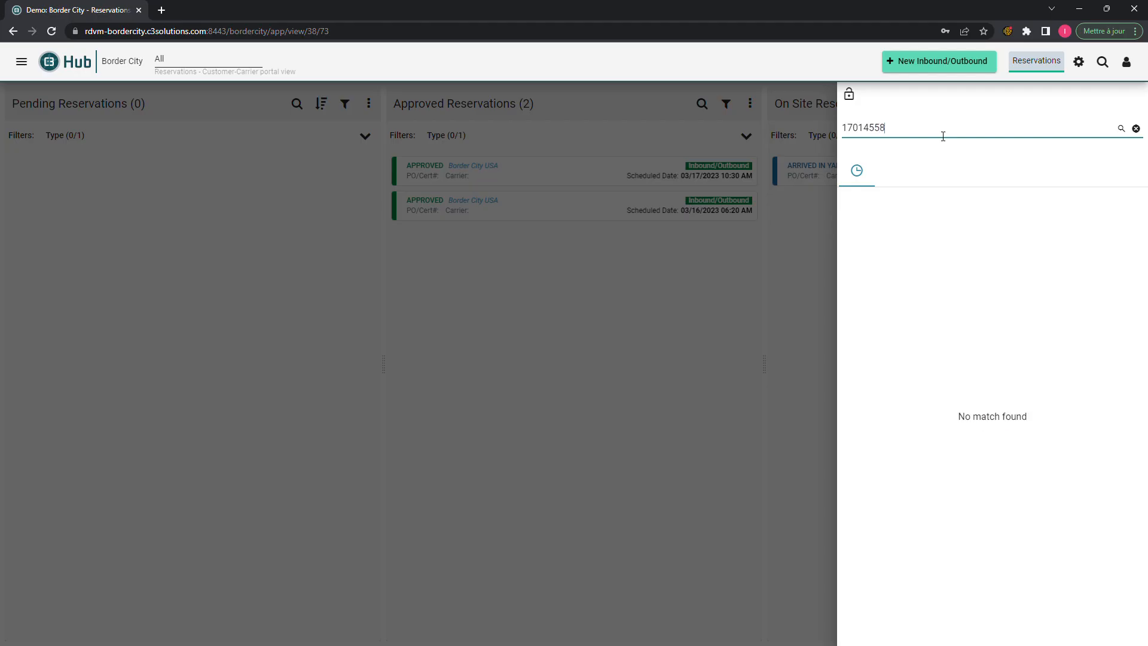
pyautogui.press('Escape')
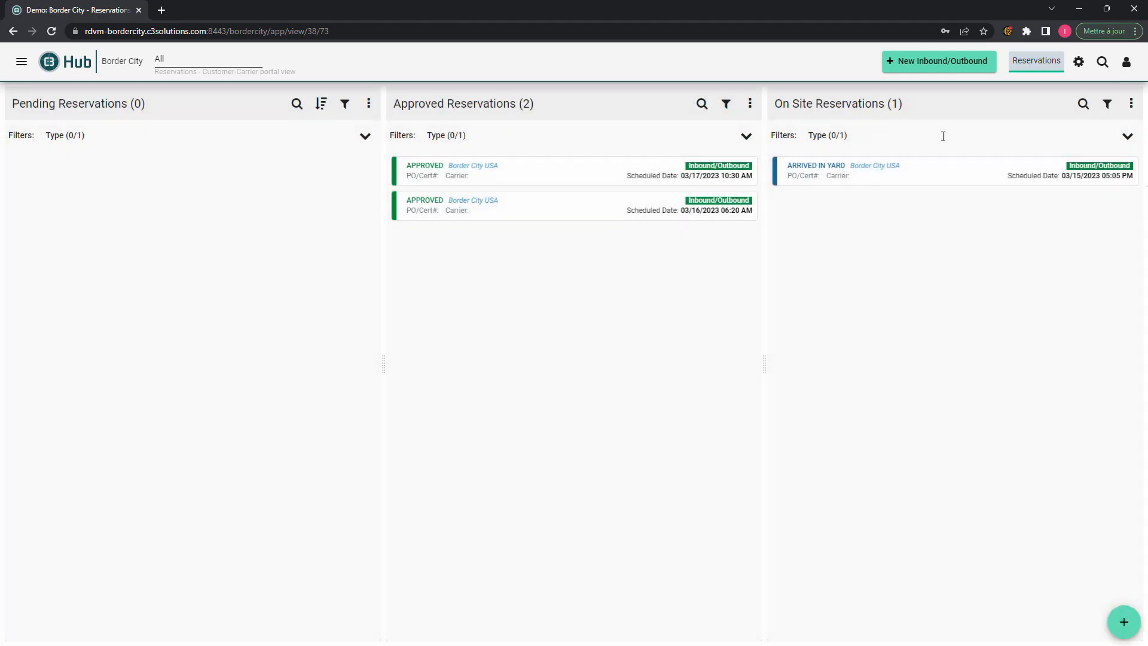
pyautogui.click(557, 200)
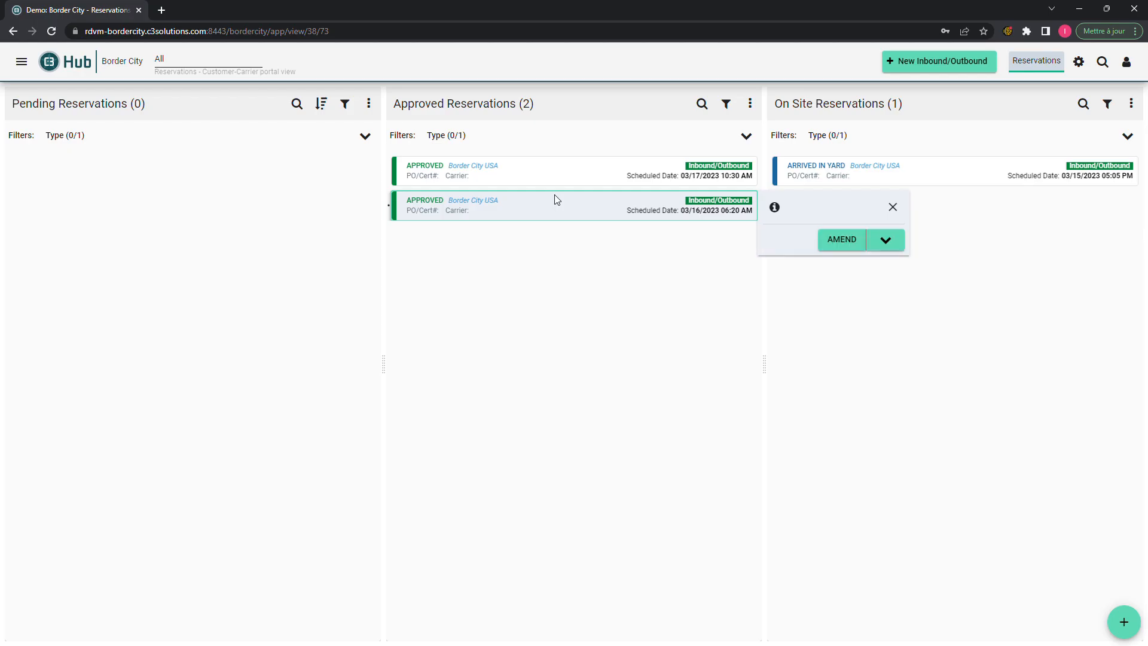
# - Open reservation 10714558, confirm PO TEST22 under Purchase Orders, and launch the Post-Approval Amendment
pyautogui.click(484, 201)
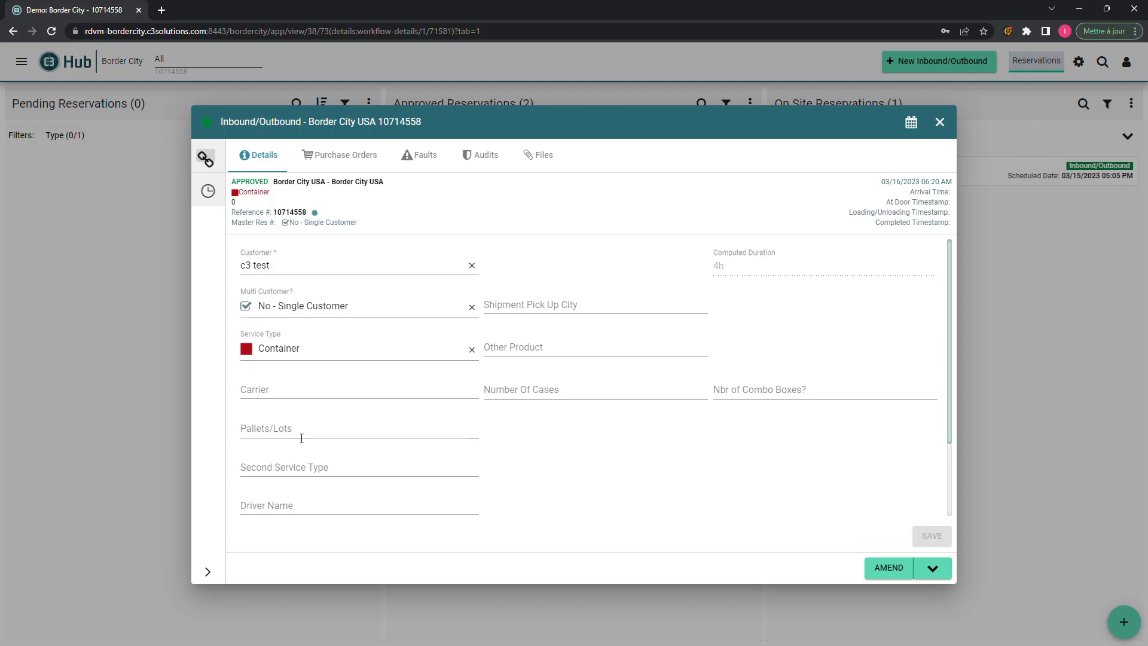
pyautogui.scroll(-1, 299, 440)
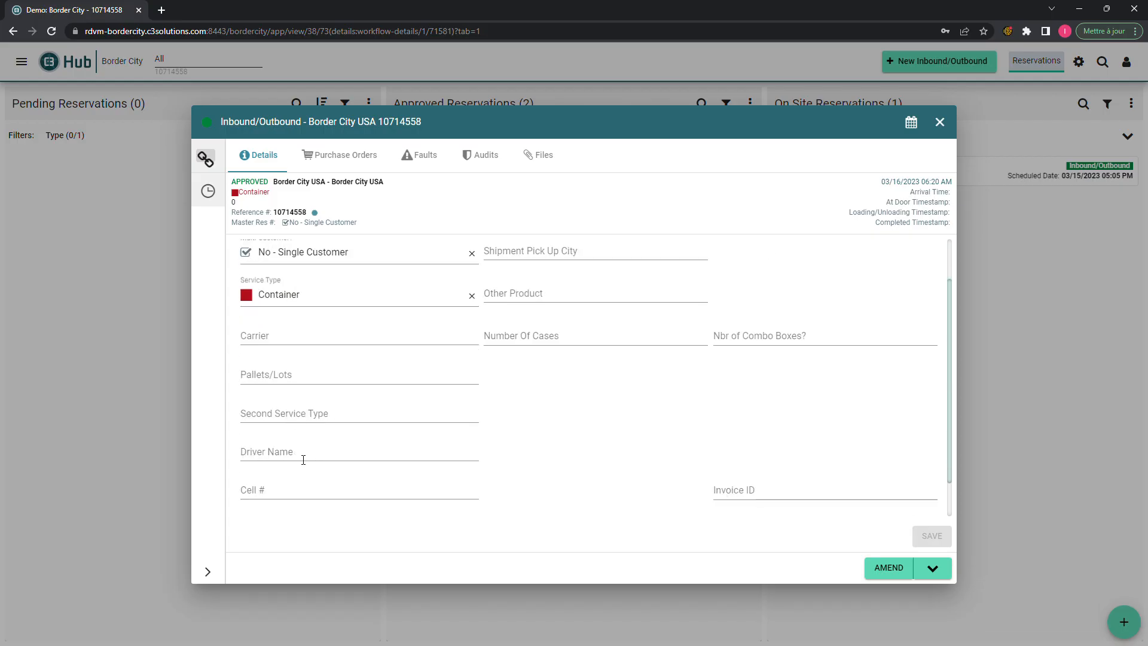
pyautogui.click(317, 496)
pyautogui.scroll(-1, 715, 506)
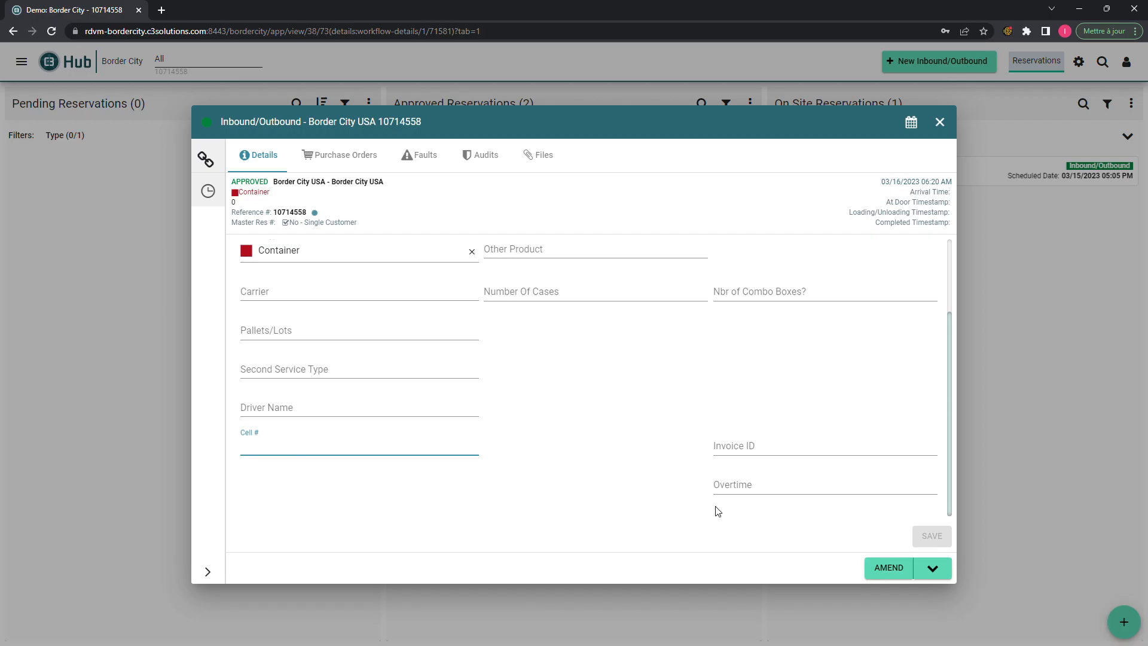
pyautogui.scroll(2, 603, 389)
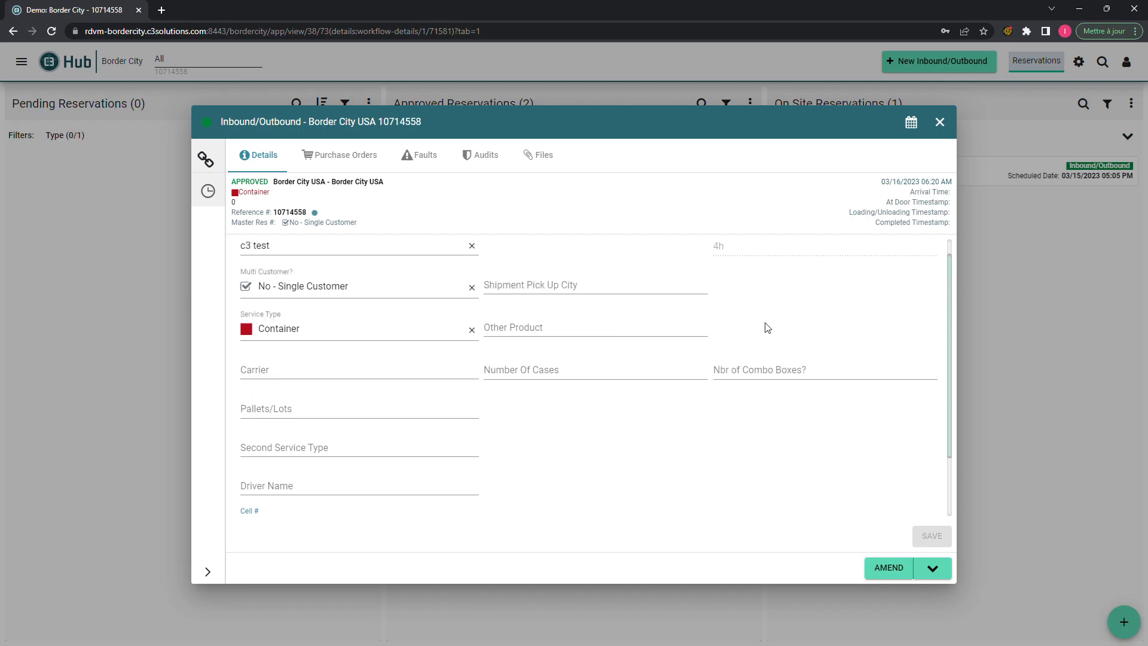
pyautogui.click(353, 156)
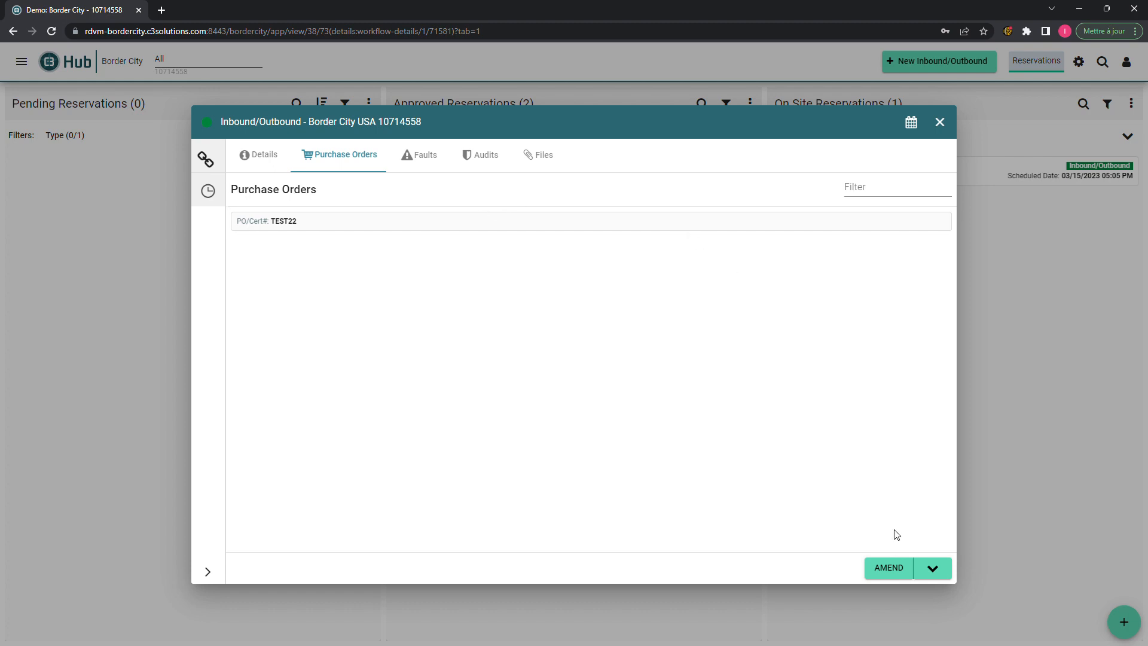
pyautogui.click(905, 568)
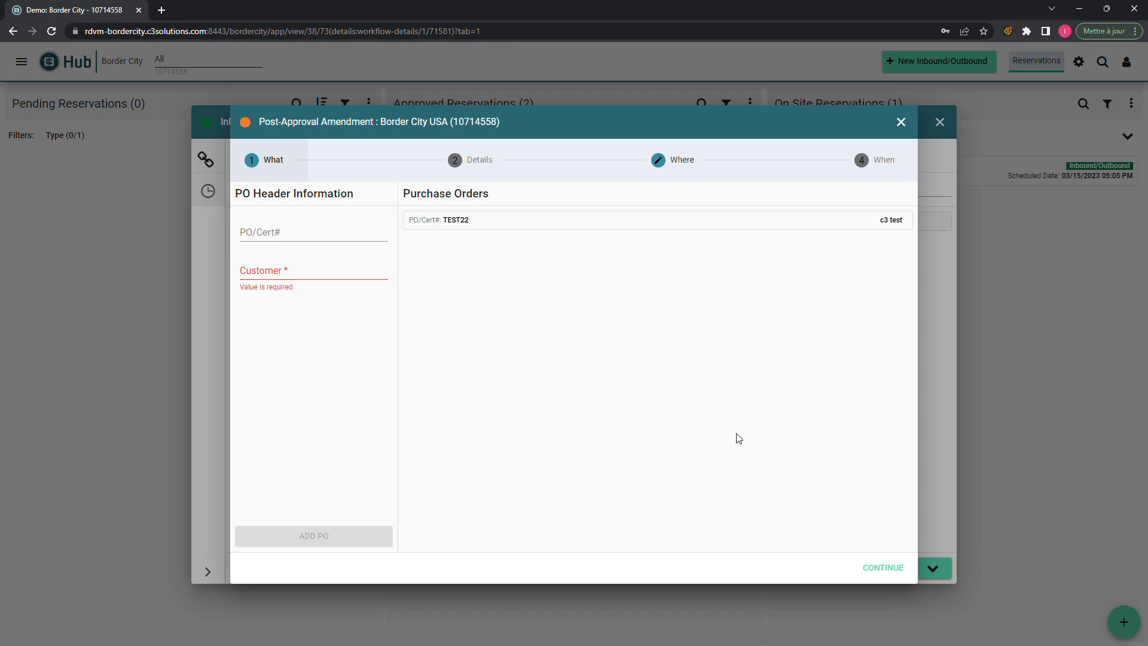
# - Set the amendment's reason code to Custom issue
pyautogui.click(479, 161)
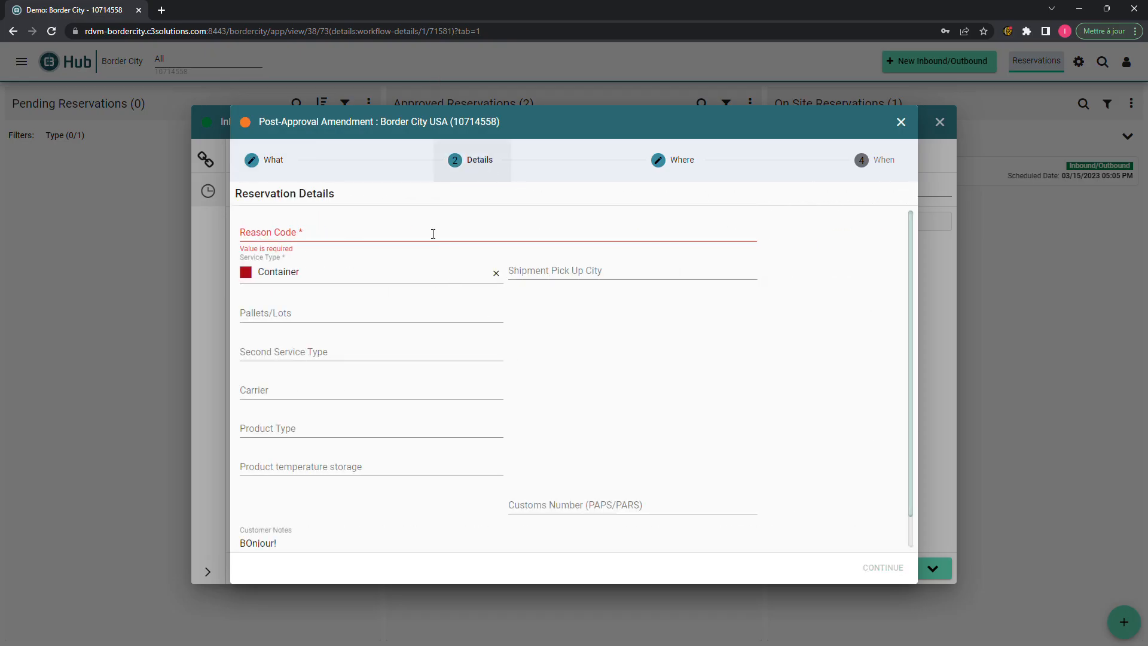
pyautogui.click(414, 235)
pyautogui.click(395, 257)
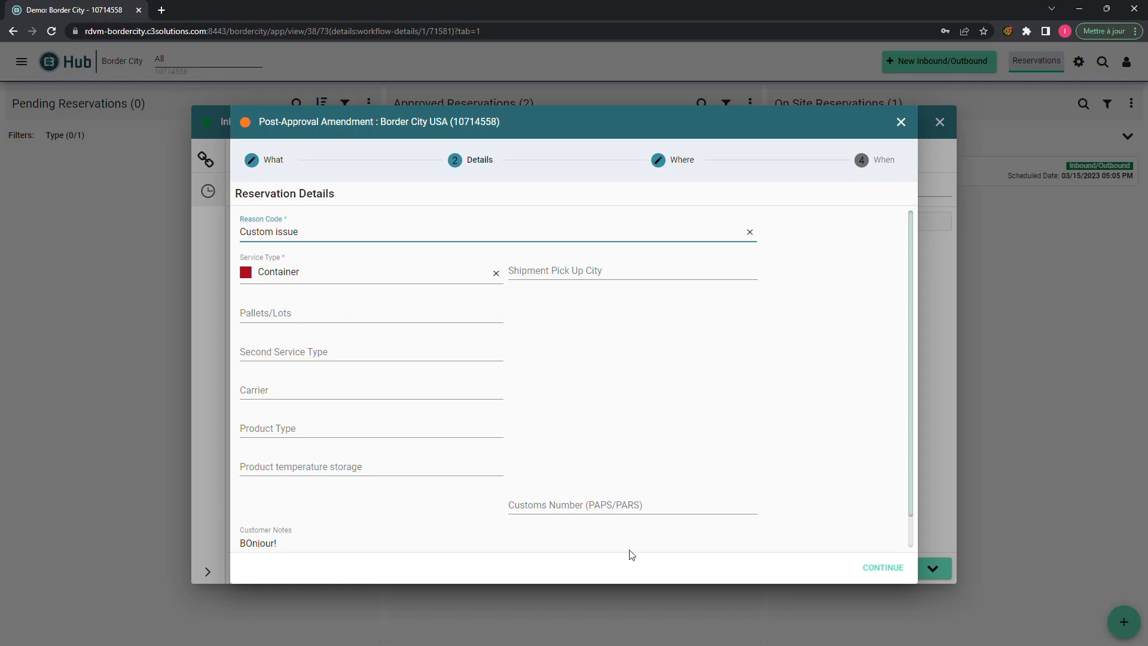
# - Turn on rescheduling and pick 03/17/2023 at 09:10 AM EDT as the new slot
pyautogui.click(703, 171)
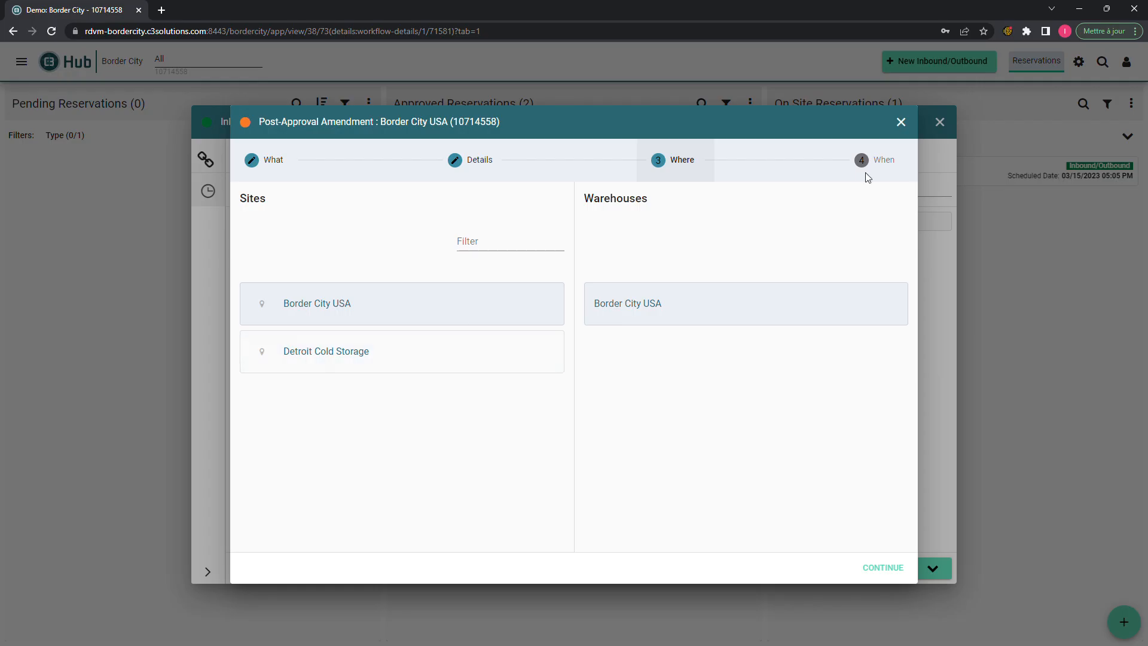
pyautogui.click(869, 175)
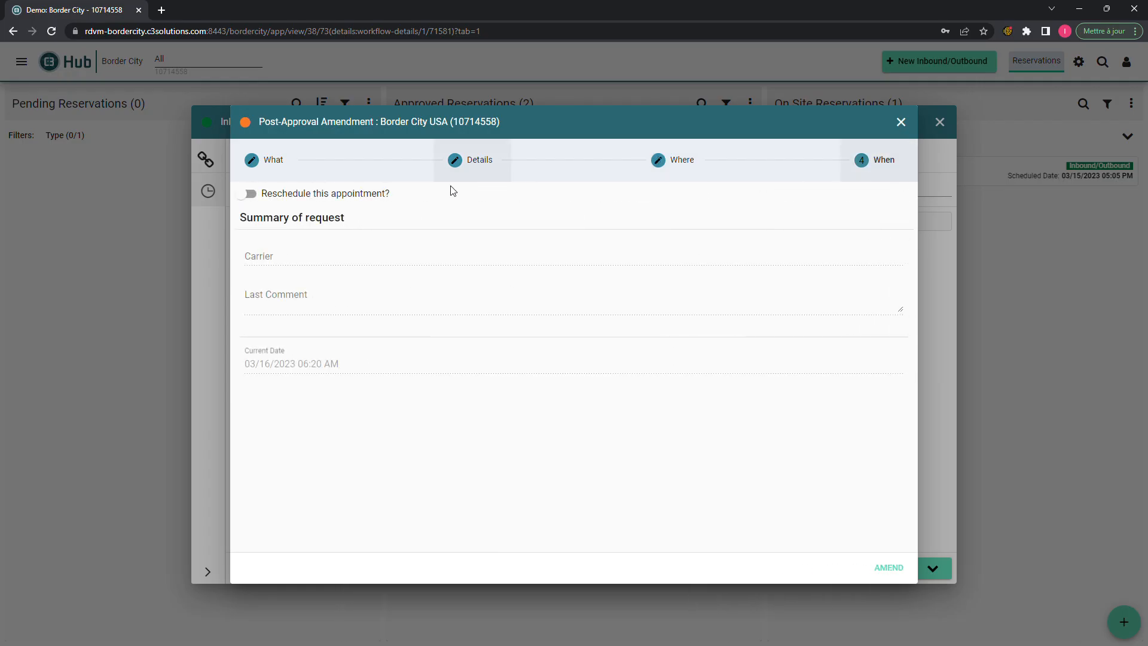
pyautogui.click(257, 199)
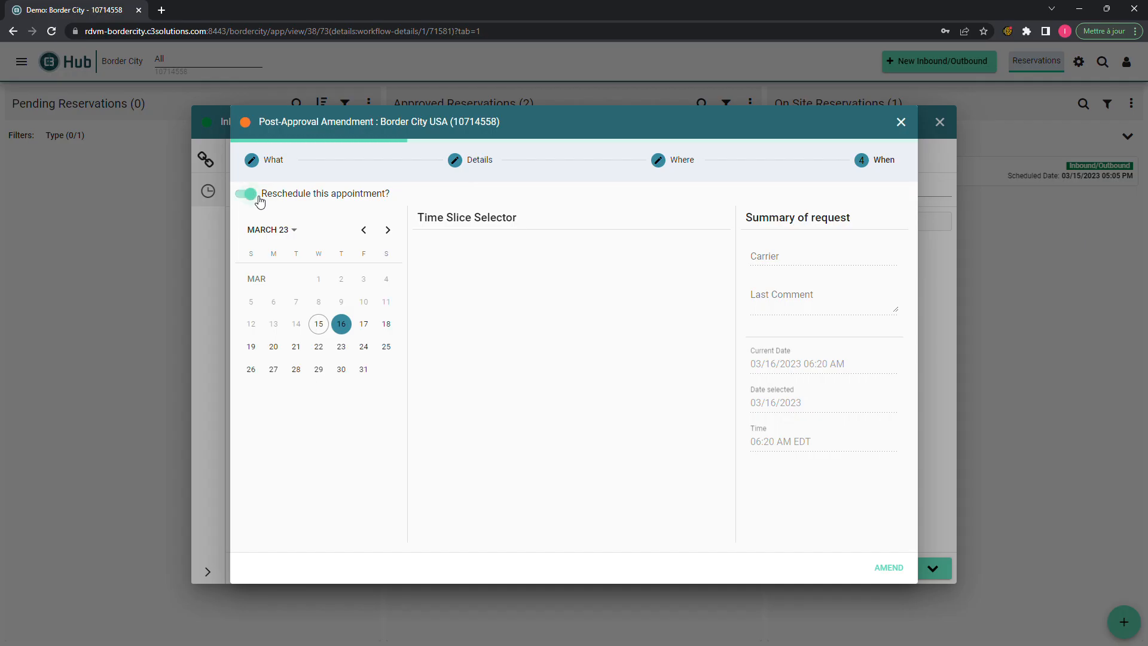
pyautogui.click(364, 324)
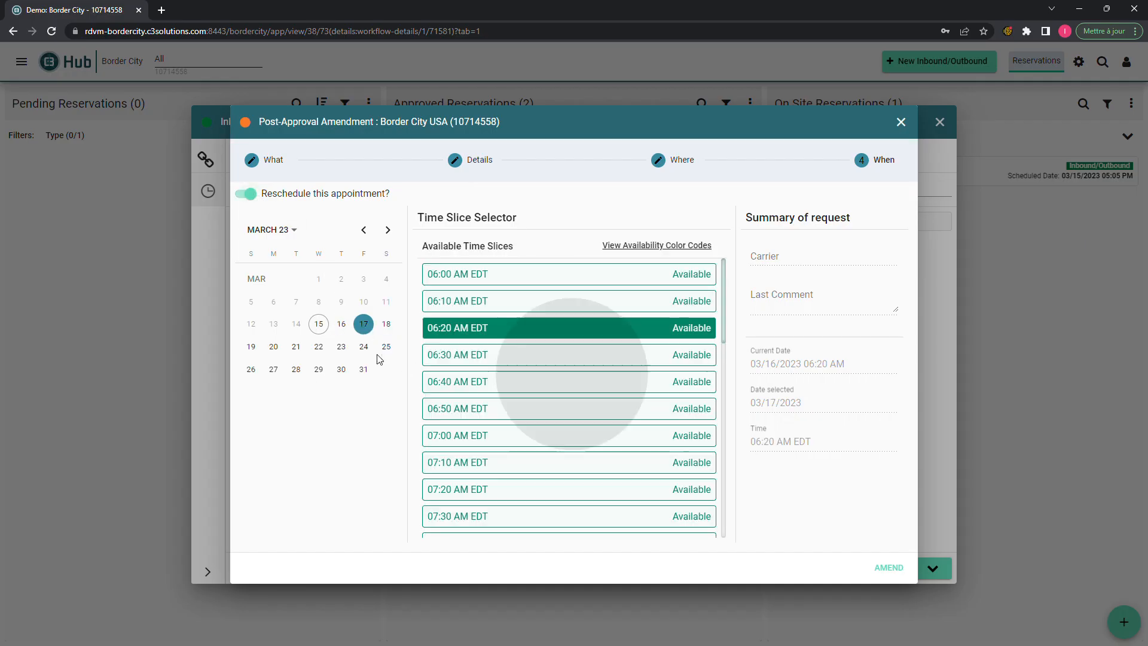
pyautogui.scroll(-4, 624, 532)
pyautogui.click(624, 529)
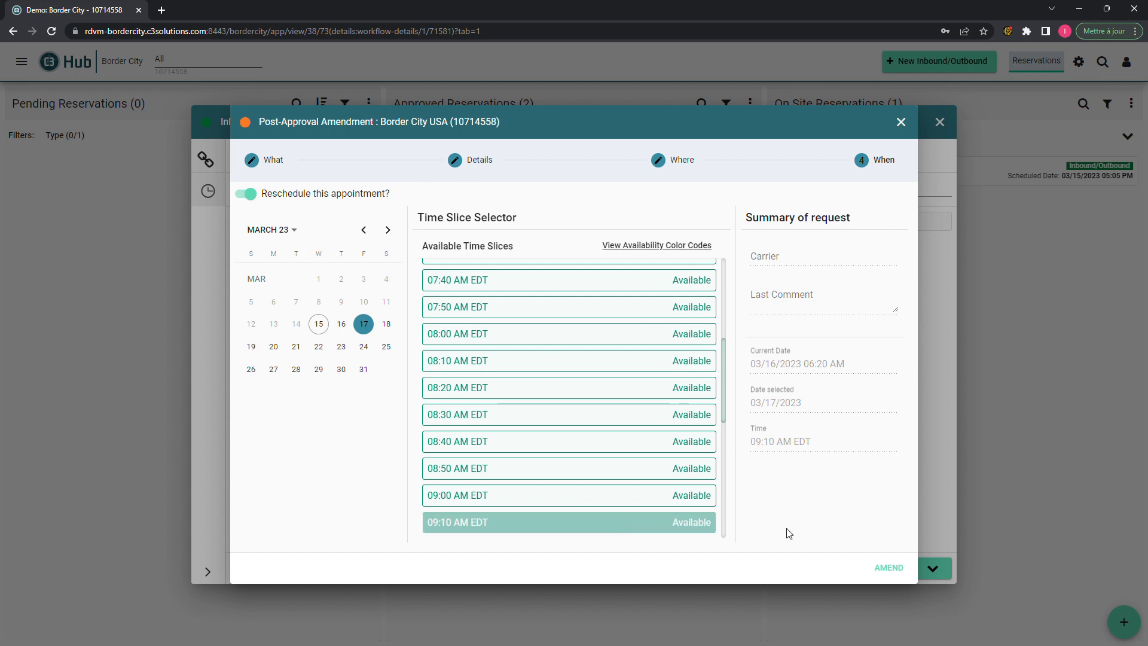
# - Submit the amendment with review reason Custom issue and confirm it
pyautogui.click(906, 574)
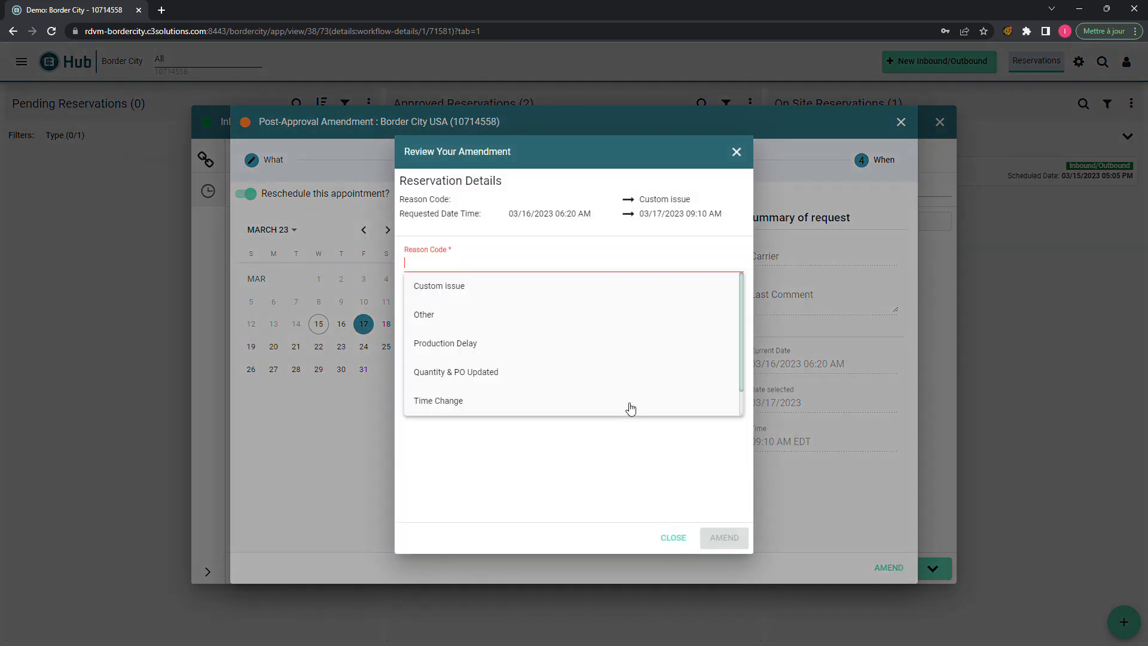
pyautogui.click(537, 303)
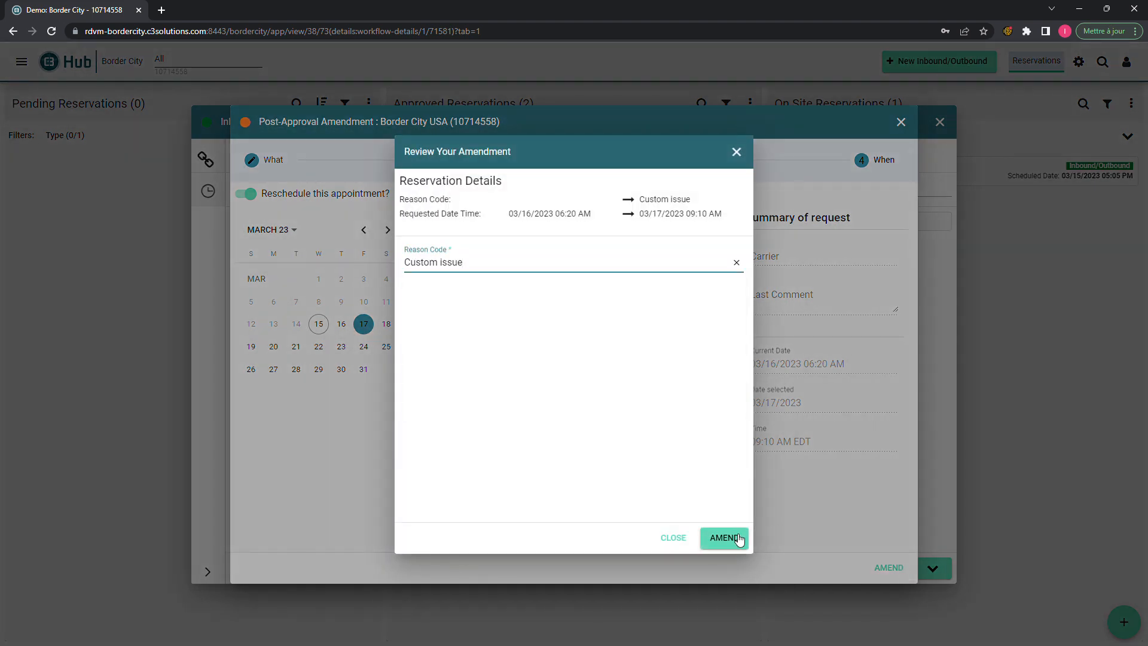
pyautogui.click(736, 537)
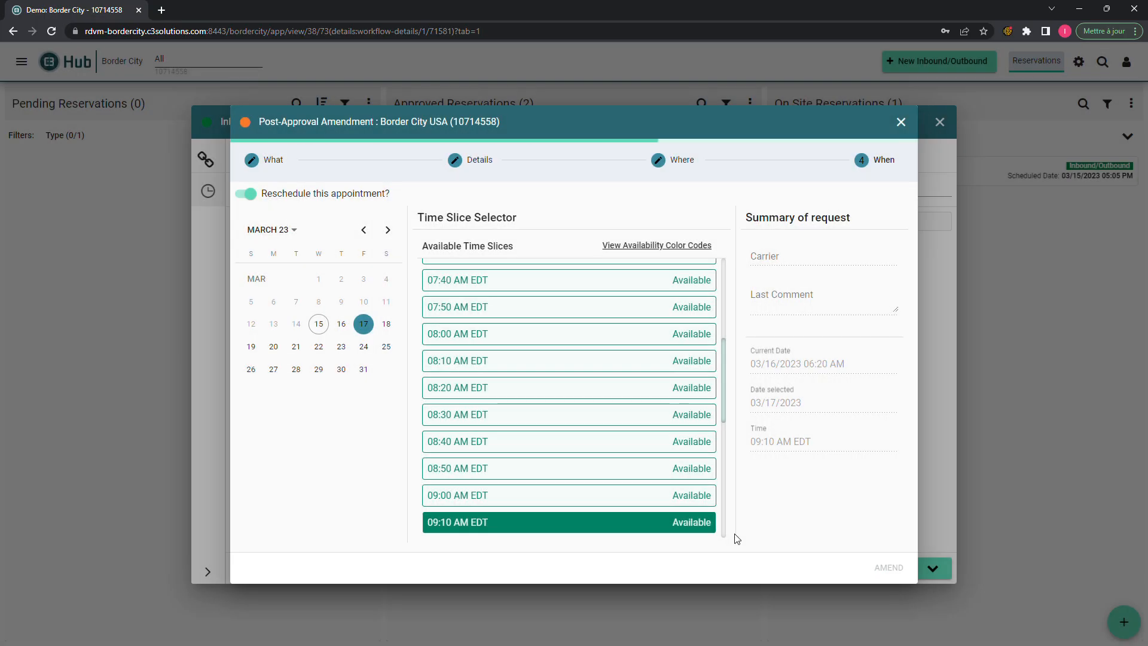